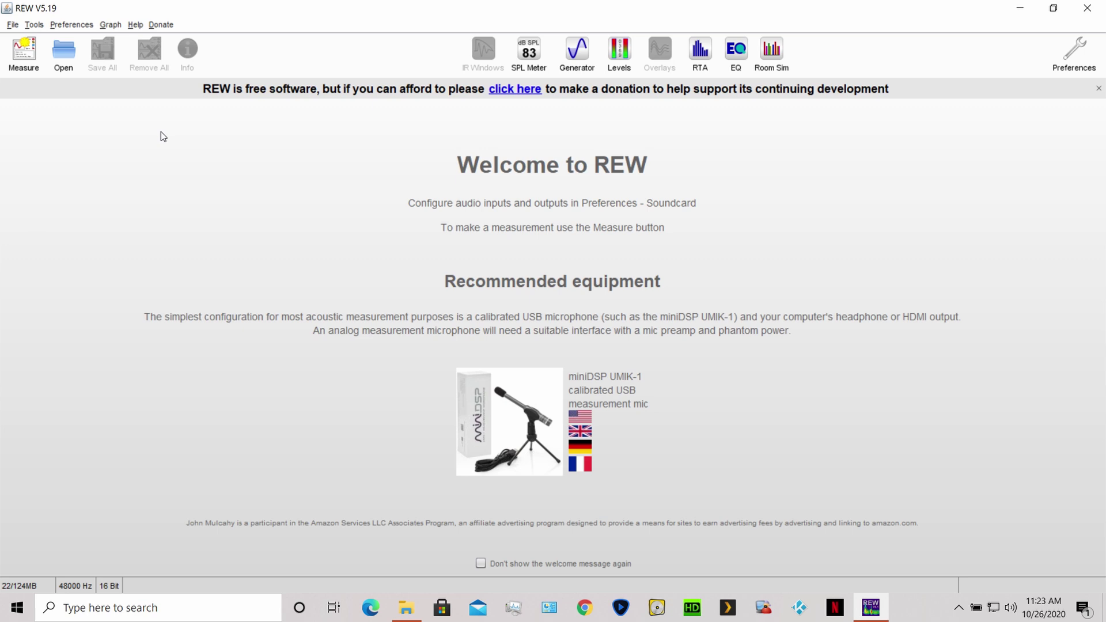
Dismiss the Measure dialog and open the file Towers and subs final.mdat
{"action": "left_click", "coordinate": [27, 52]}
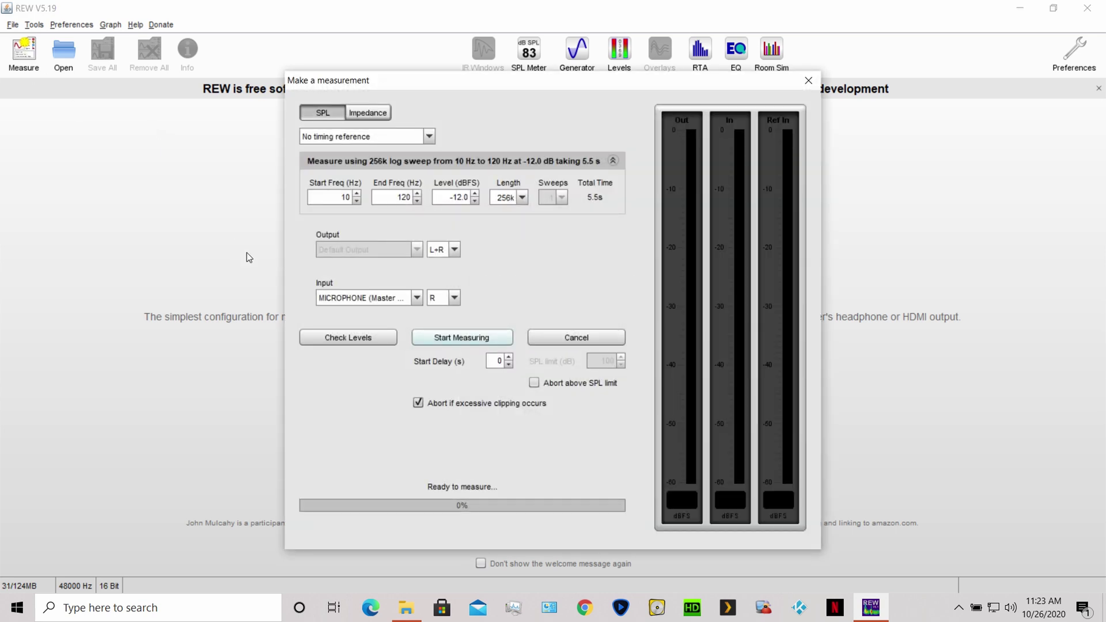
{"action": "left_click", "coordinate": [611, 338]}
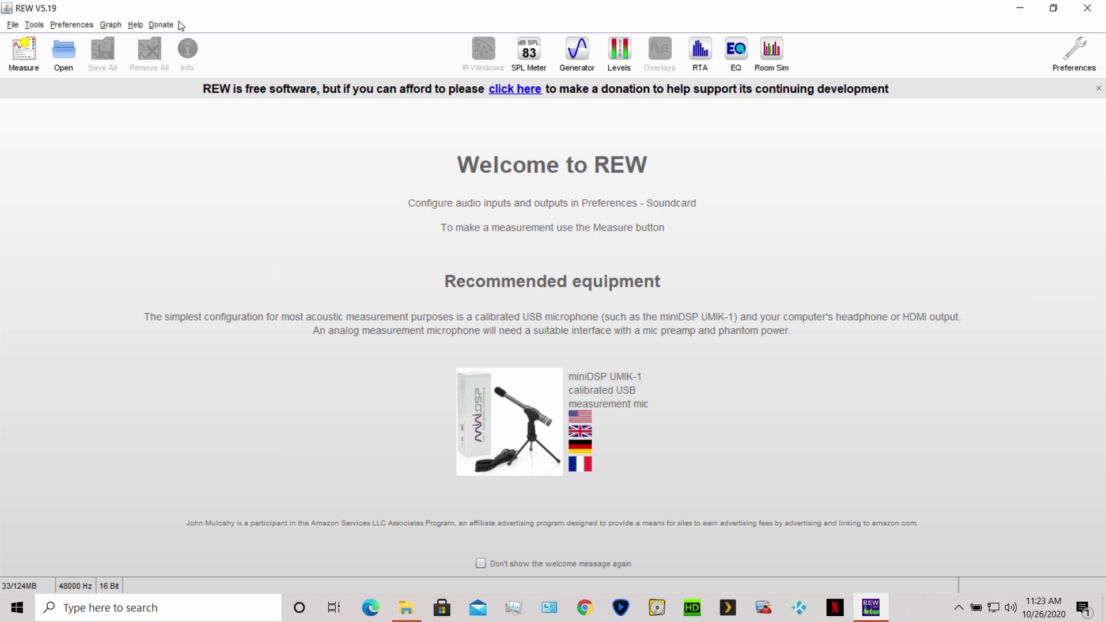
{"action": "left_click", "coordinate": [12, 25]}
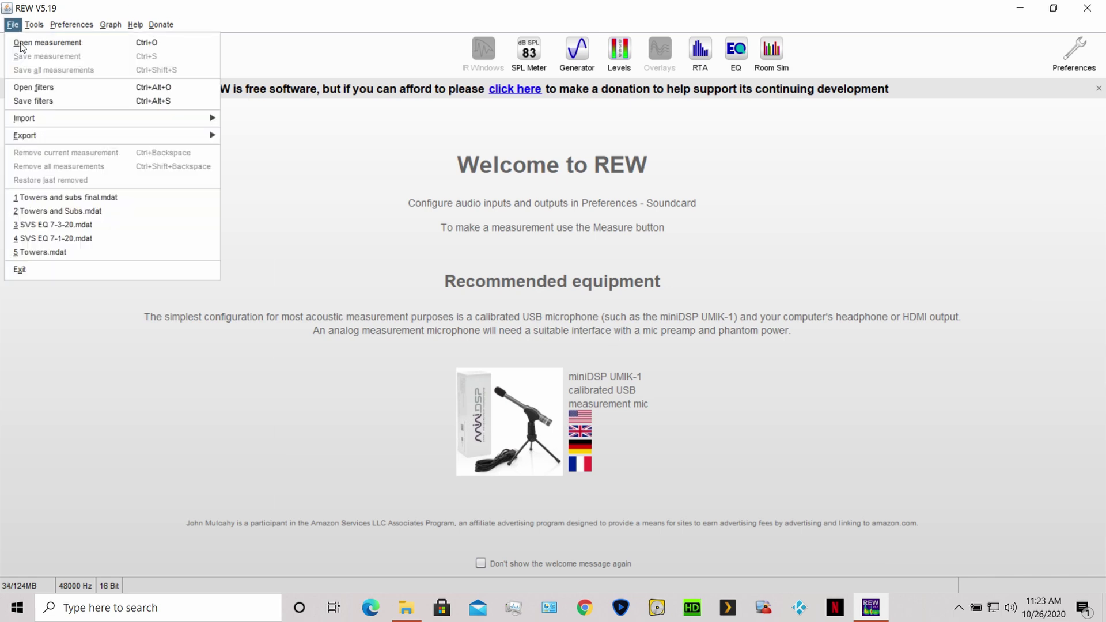
{"action": "left_click", "coordinate": [58, 48]}
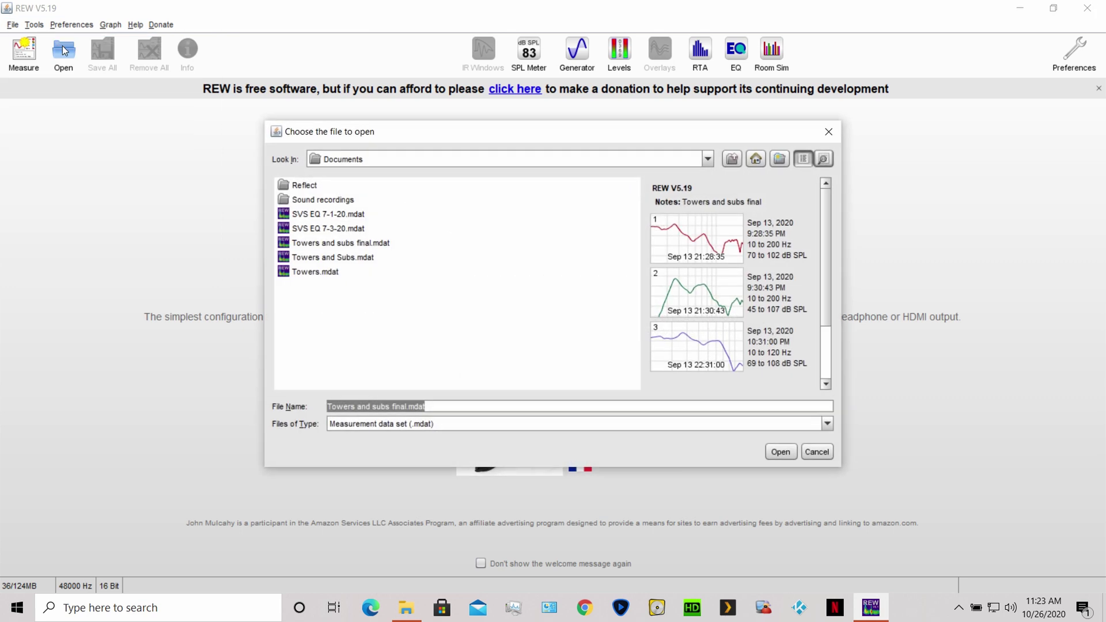
{"action": "left_click", "coordinate": [384, 246]}
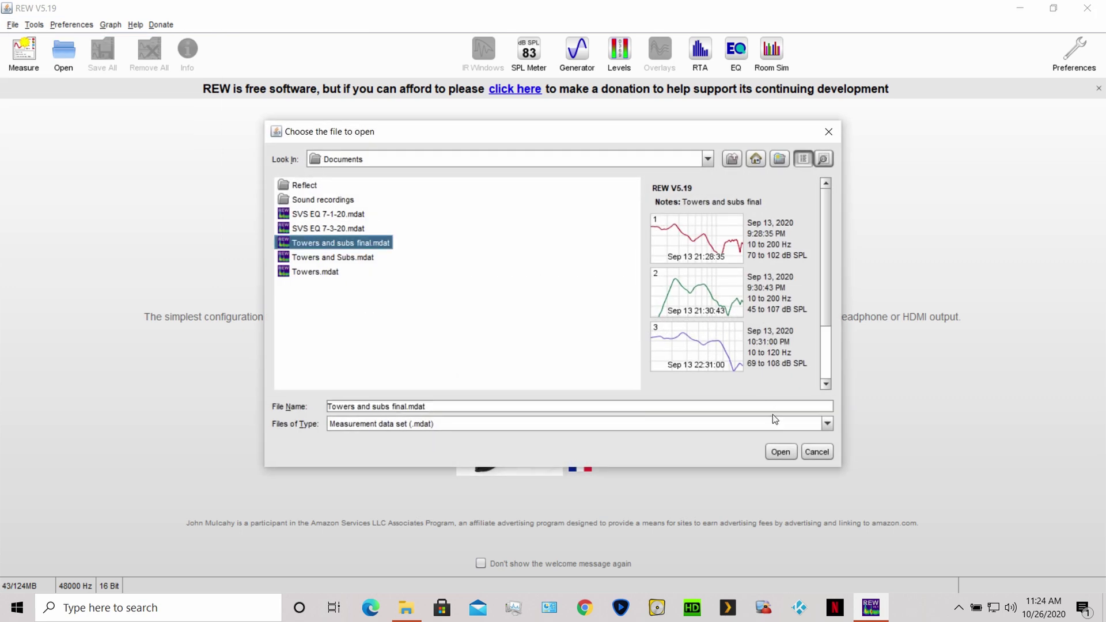
{"action": "left_click", "coordinate": [780, 452]}
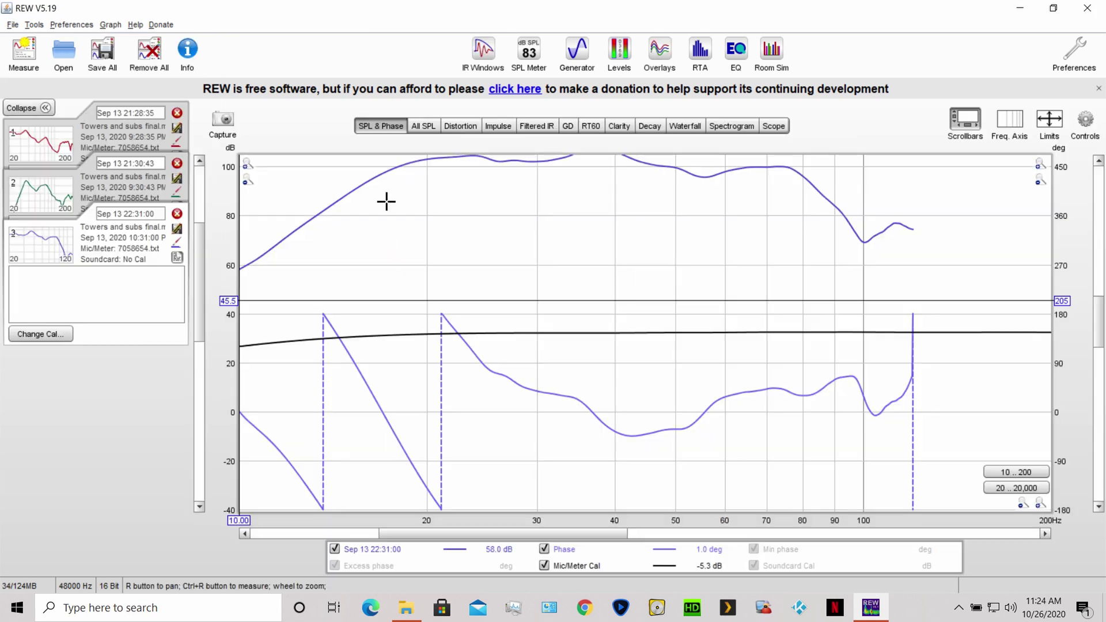
Overlay all SPL curves and hide measurements 1 and 2, leaving the Sep 13 22:31:00 curve
{"action": "left_click", "coordinate": [431, 126]}
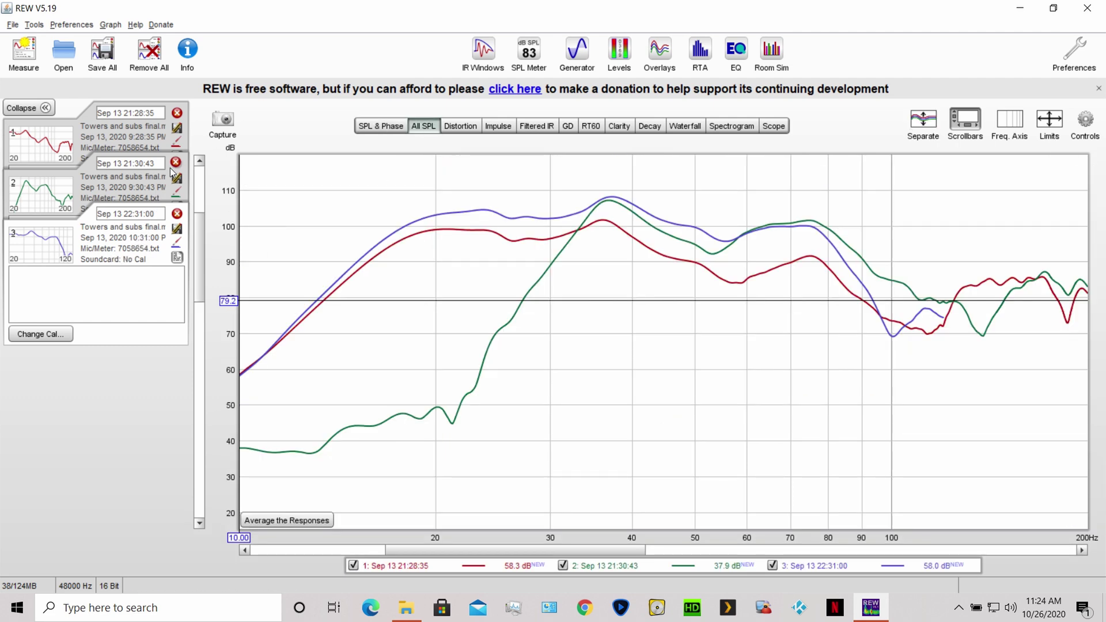
{"action": "mouse_move", "coordinate": [461, 486]}
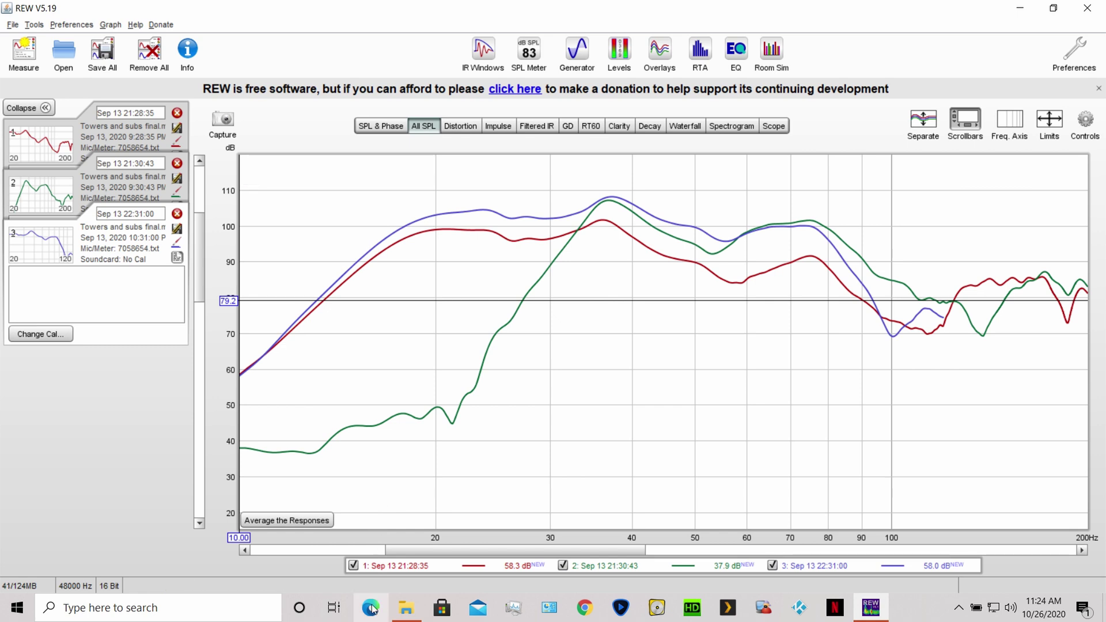
{"action": "left_click", "coordinate": [353, 566]}
{"action": "left_click", "coordinate": [564, 566]}
{"action": "mouse_move", "coordinate": [623, 405]}
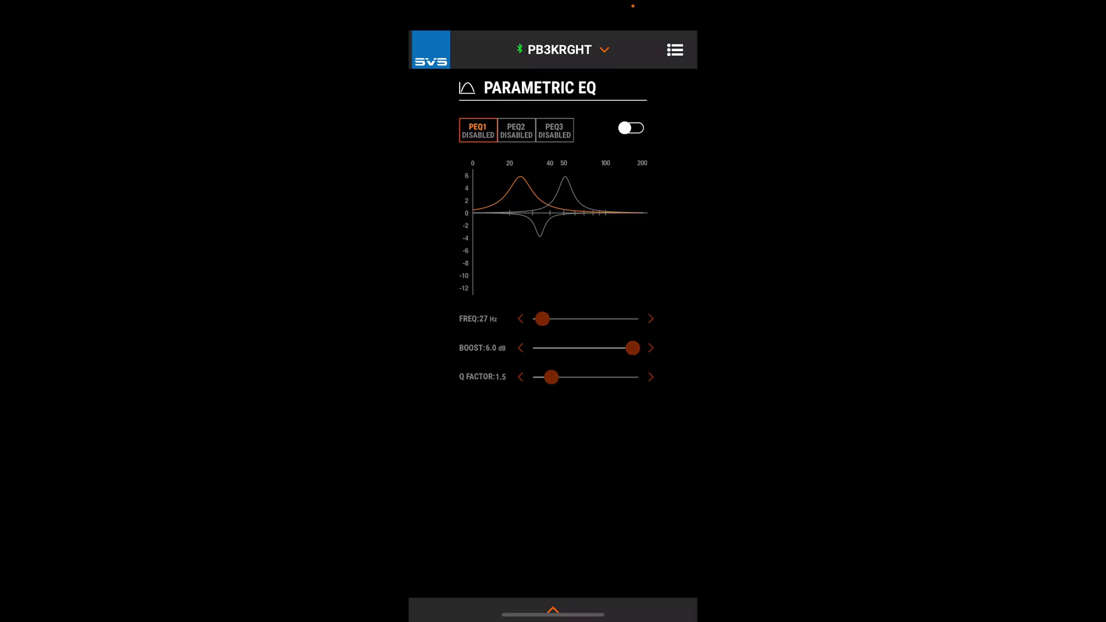
Review the right sub's PEQ2, PEQ3 and PEQ1 filters, then switch to the PB3KLEFT subwoofer
{"action": "left_click", "coordinate": [516, 131]}
{"action": "left_click", "coordinate": [555, 130]}
{"action": "left_click", "coordinate": [515, 130]}
{"action": "left_click", "coordinate": [477, 130]}
{"action": "left_click", "coordinate": [605, 49]}
{"action": "left_click", "coordinate": [551, 83]}
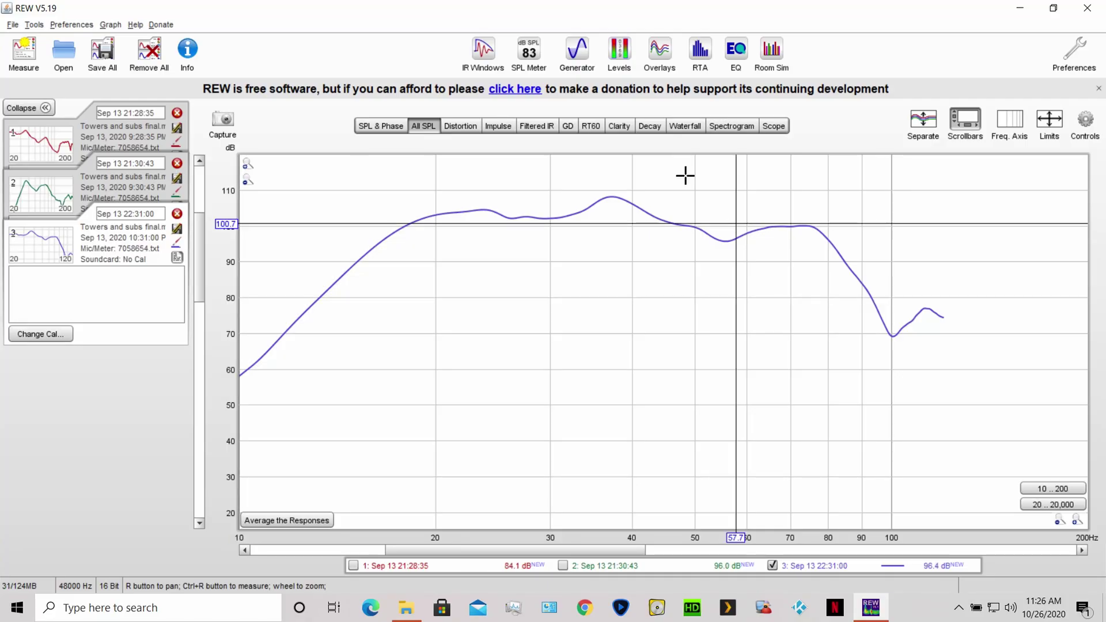
Record measurement 4 and drag PB3KLEFT's phase down from 180°
{"action": "key", "text": "ctrl+m"}
{"action": "left_click", "coordinate": [455, 338]}
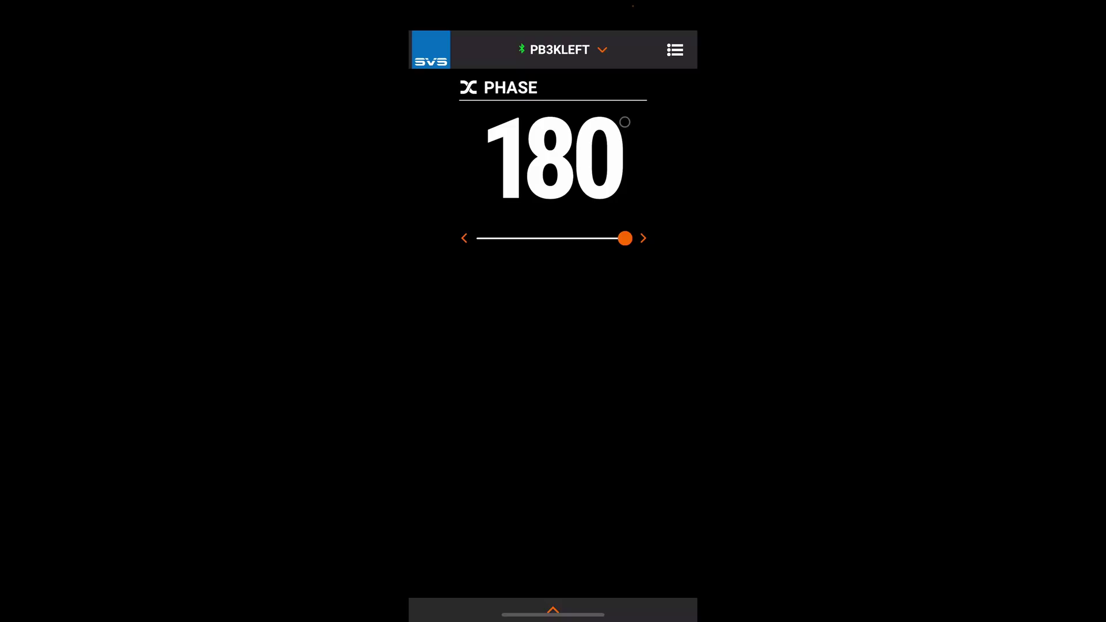
{"action": "left_click_drag", "start_coordinate": [625, 238], "coordinate": [552, 238]}
Nudge PB3KLEFT's phase to exactly 90° and store it in the MOVIE preset
{"action": "left_click", "coordinate": [643, 238]}
{"action": "left_click", "coordinate": [644, 238]}
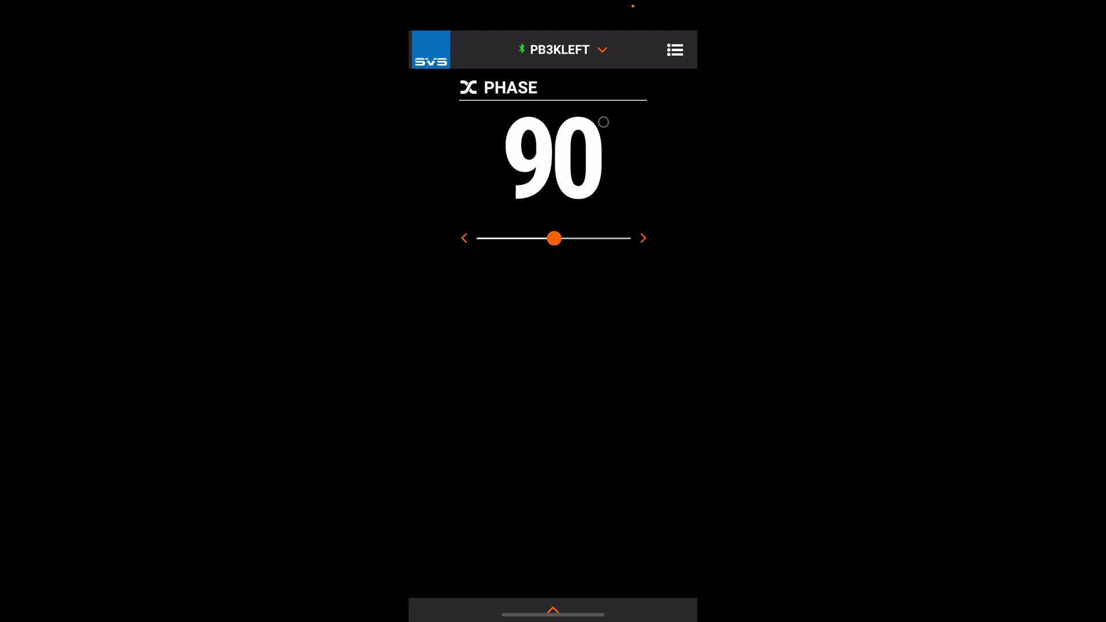
{"action": "left_click", "coordinate": [554, 610]}
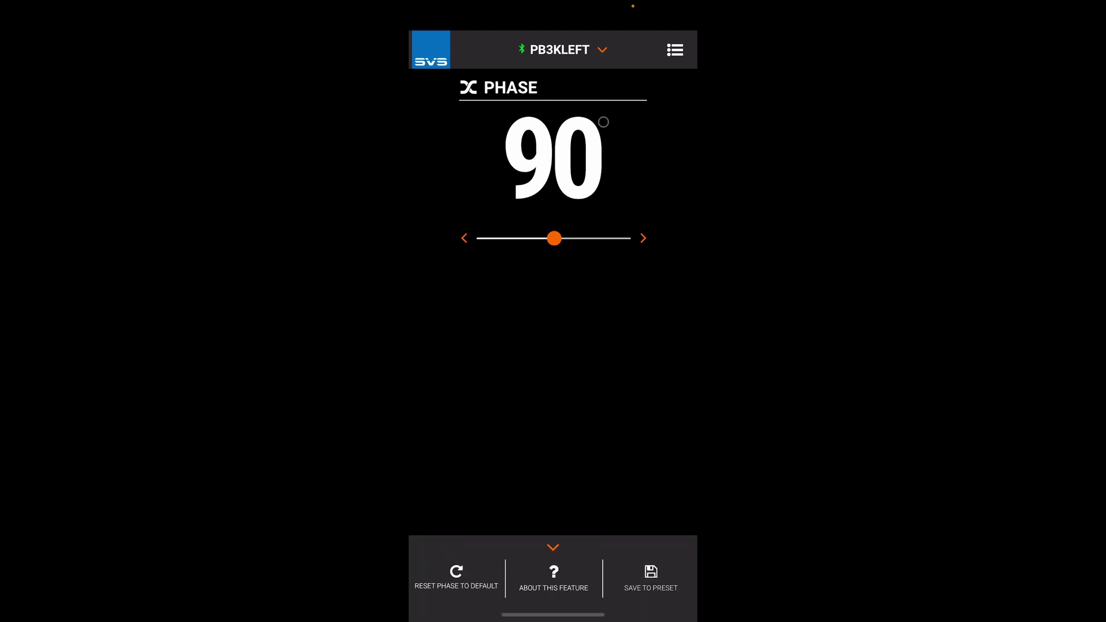
{"action": "left_click", "coordinate": [651, 577]}
{"action": "left_click", "coordinate": [552, 286]}
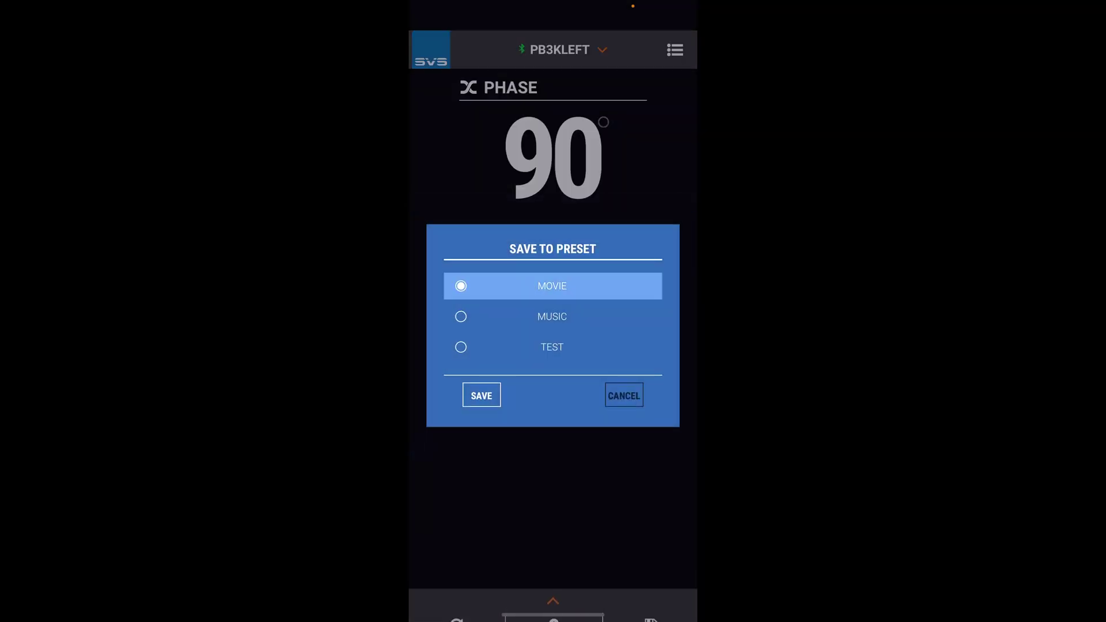
{"action": "left_click", "coordinate": [481, 395]}
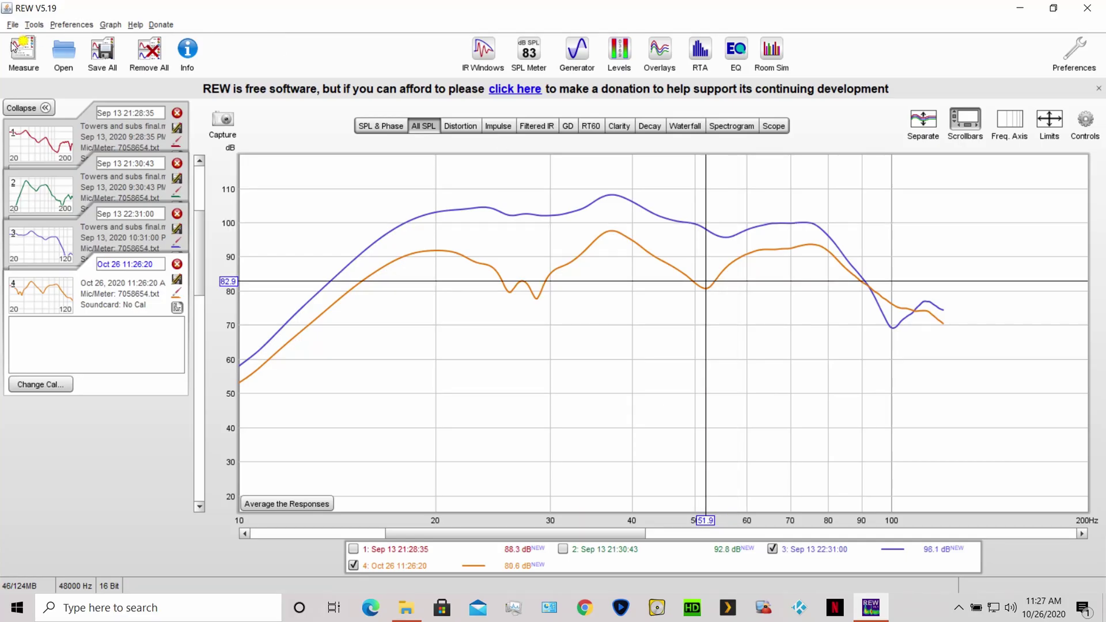
Run two more sweeps, recording the Oct 26 11:27:25 and 11:28:02 measurements
{"action": "left_click", "coordinate": [14, 46]}
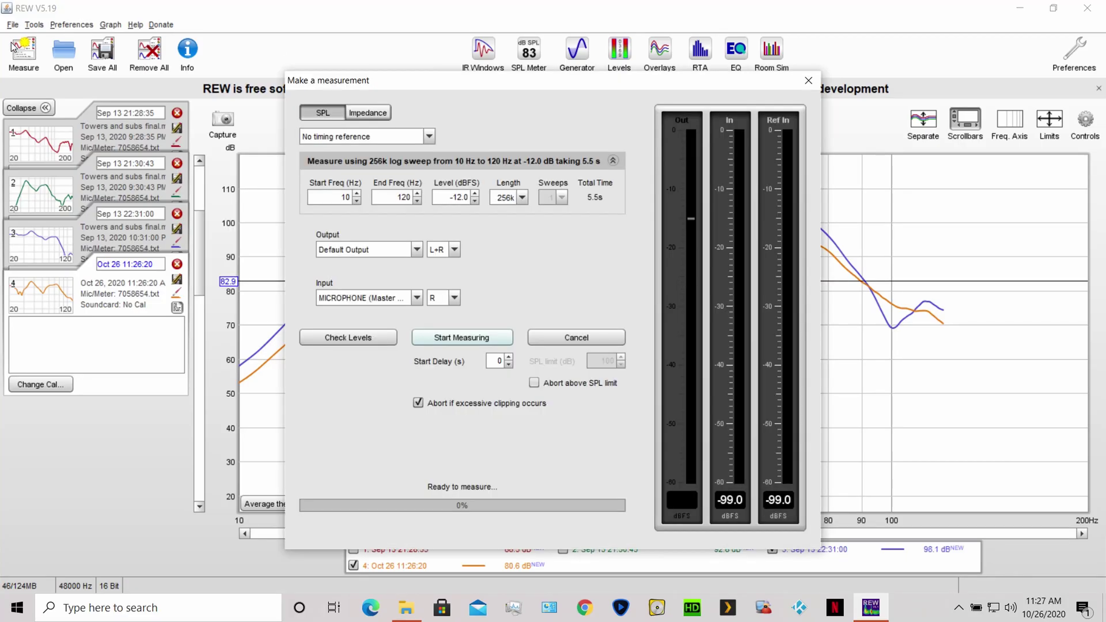
{"action": "left_click", "coordinate": [466, 336]}
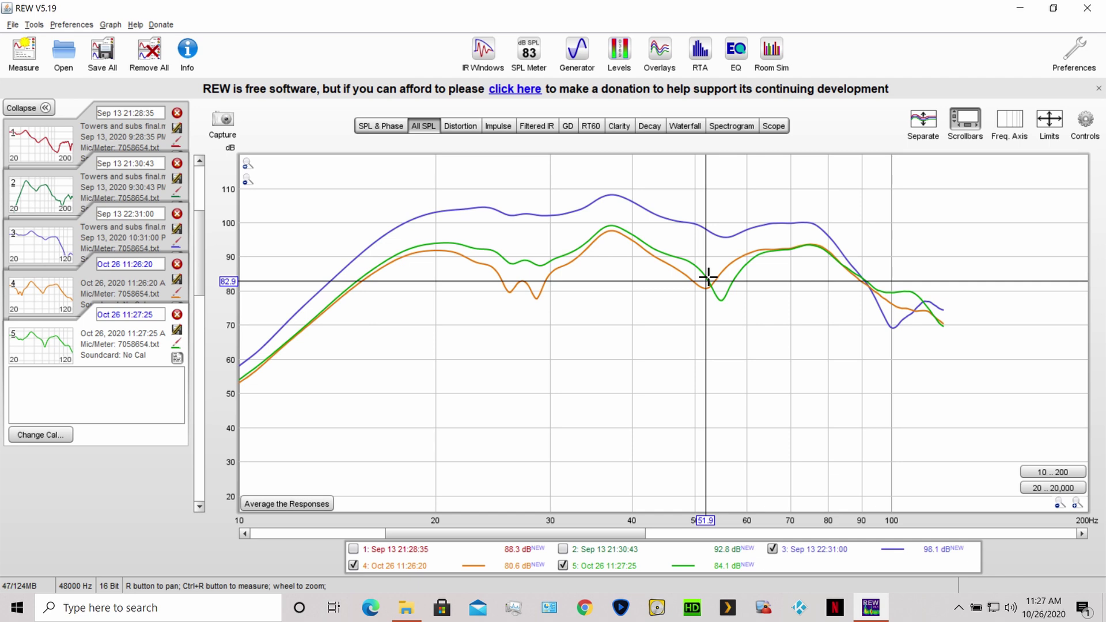
{"action": "left_click", "coordinate": [23, 50]}
{"action": "left_click", "coordinate": [489, 339]}
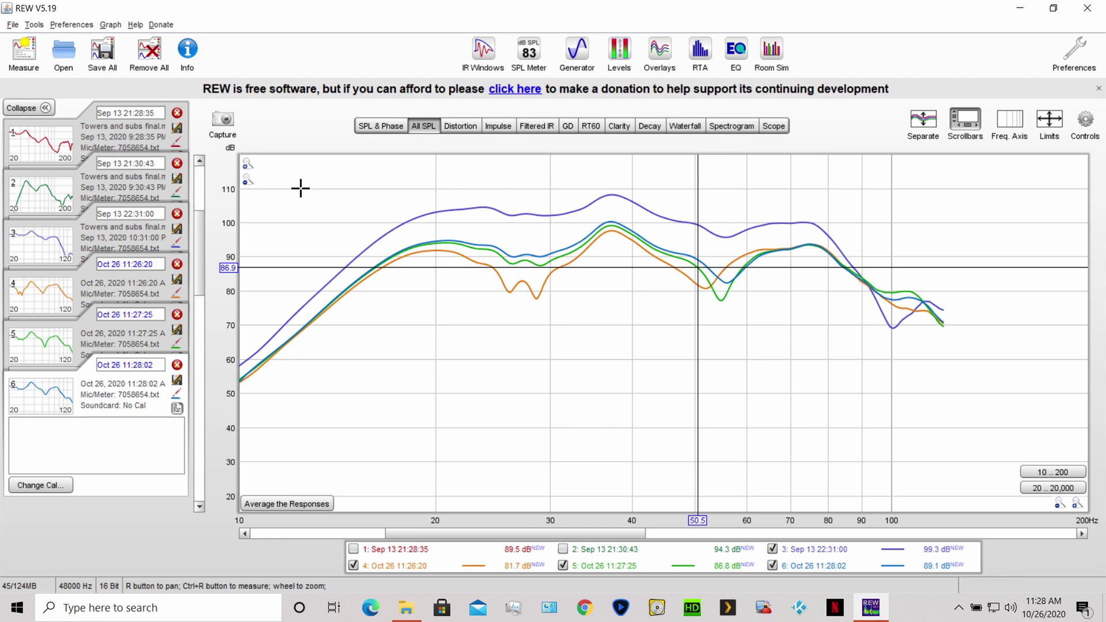
Record the Oct 26 11:28:30 sweep and hide measurements 5, 4 and 3
{"action": "left_click", "coordinate": [21, 55]}
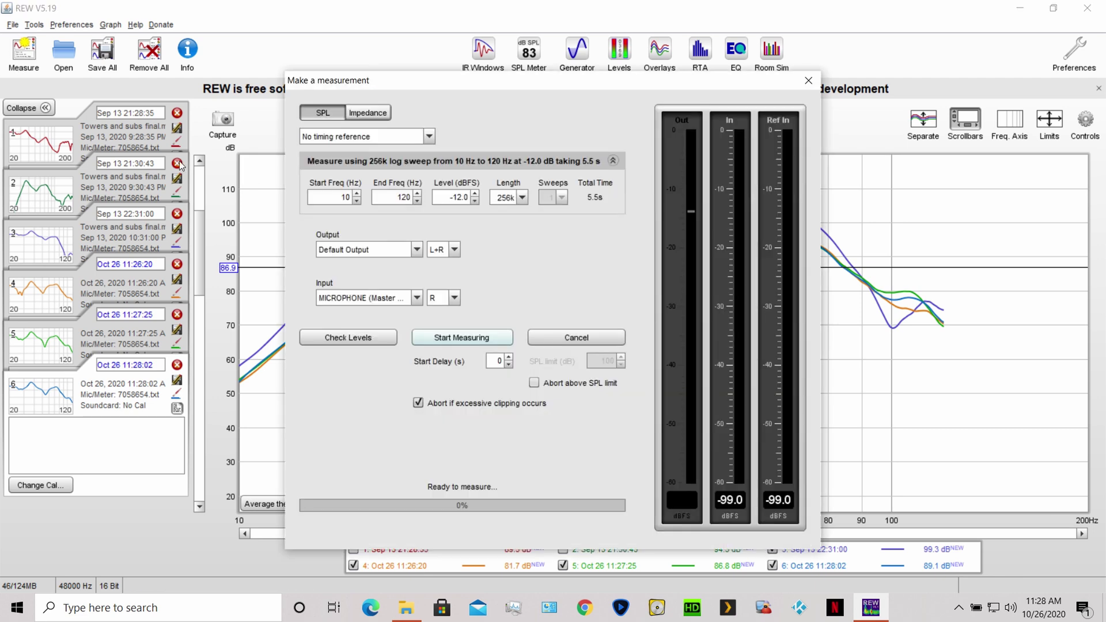
{"action": "left_click", "coordinate": [472, 339]}
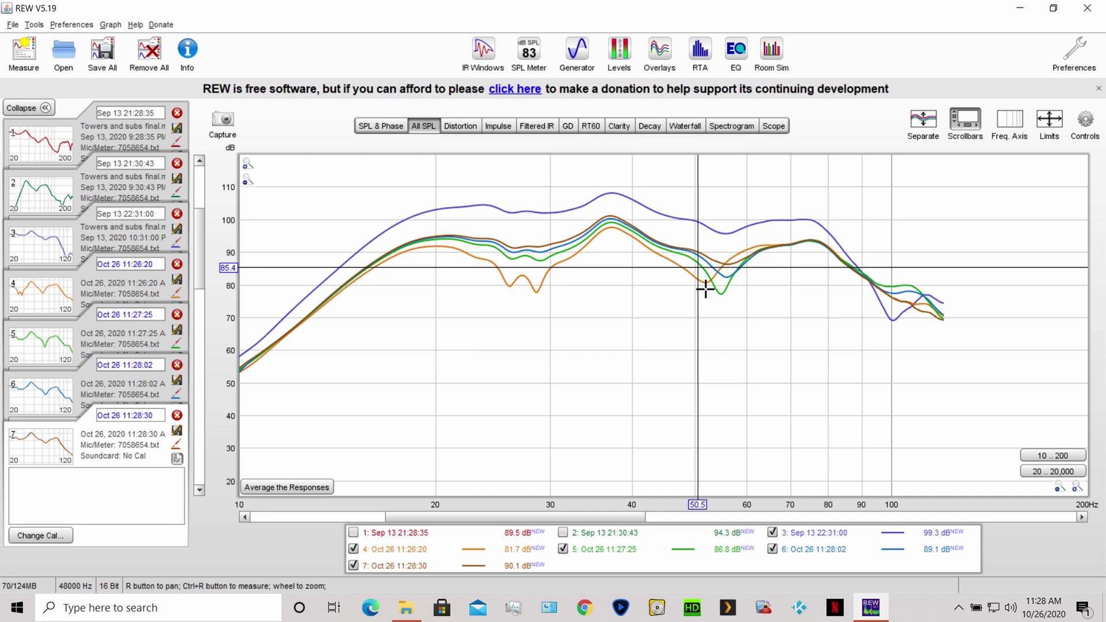
{"action": "left_click", "coordinate": [565, 551]}
{"action": "left_click", "coordinate": [353, 550]}
{"action": "left_click", "coordinate": [772, 534]}
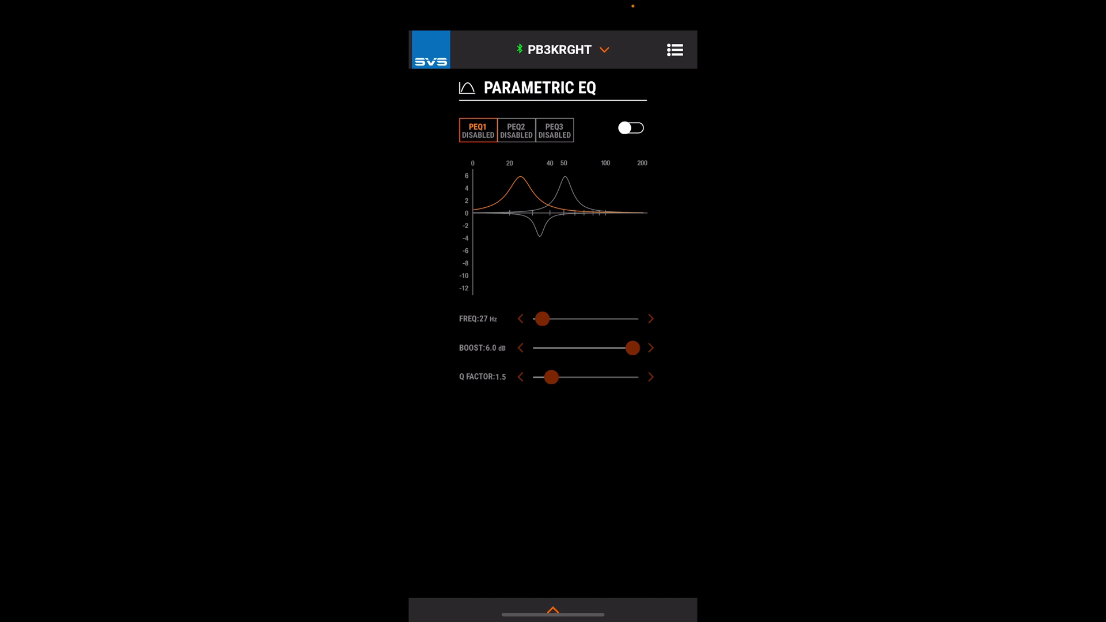
{"action": "left_click", "coordinate": [555, 130]}
Review PB3KRGHT's PEQ1, PEQ2 and PEQ3 filter settings
{"action": "left_click", "coordinate": [477, 130]}
{"action": "left_click", "coordinate": [517, 130]}
{"action": "left_click", "coordinate": [478, 130]}
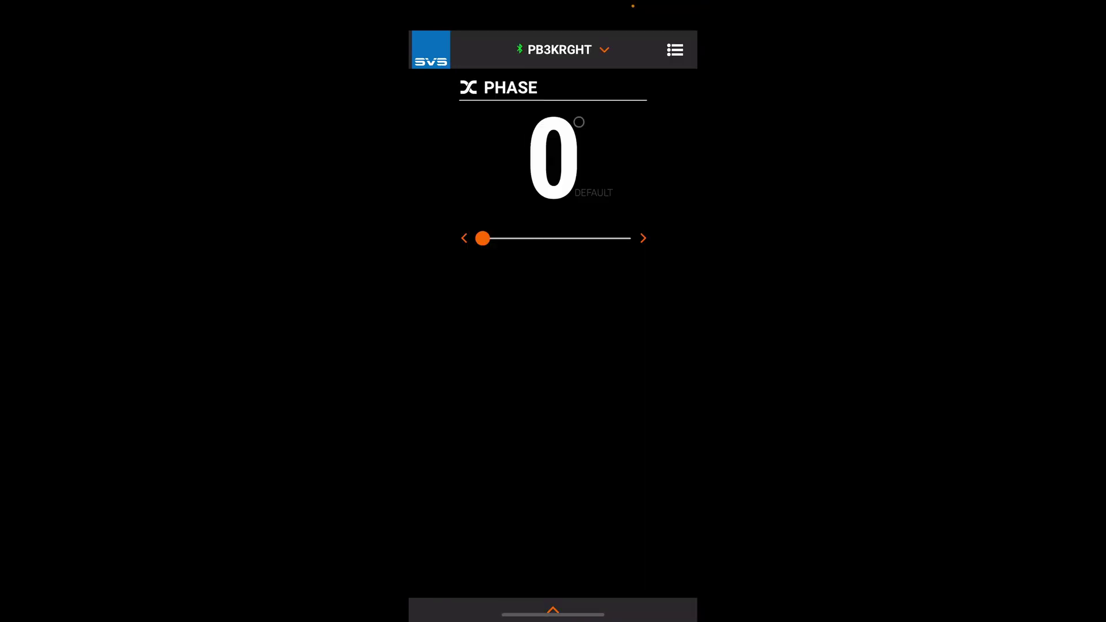
Raise PB3KRGHT's phase from 0° to 180° and save it to the MOVIE preset
{"action": "left_click_drag", "start_coordinate": [483, 238], "coordinate": [625, 238]}
{"action": "left_click", "coordinate": [554, 610]}
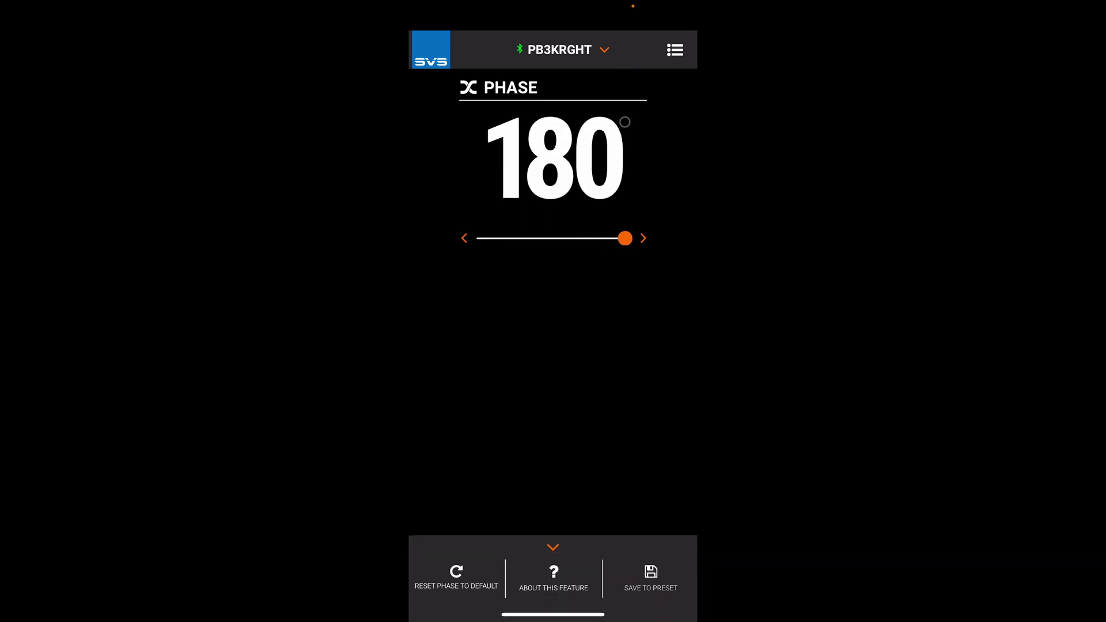
{"action": "left_click", "coordinate": [650, 577]}
{"action": "left_click", "coordinate": [461, 286]}
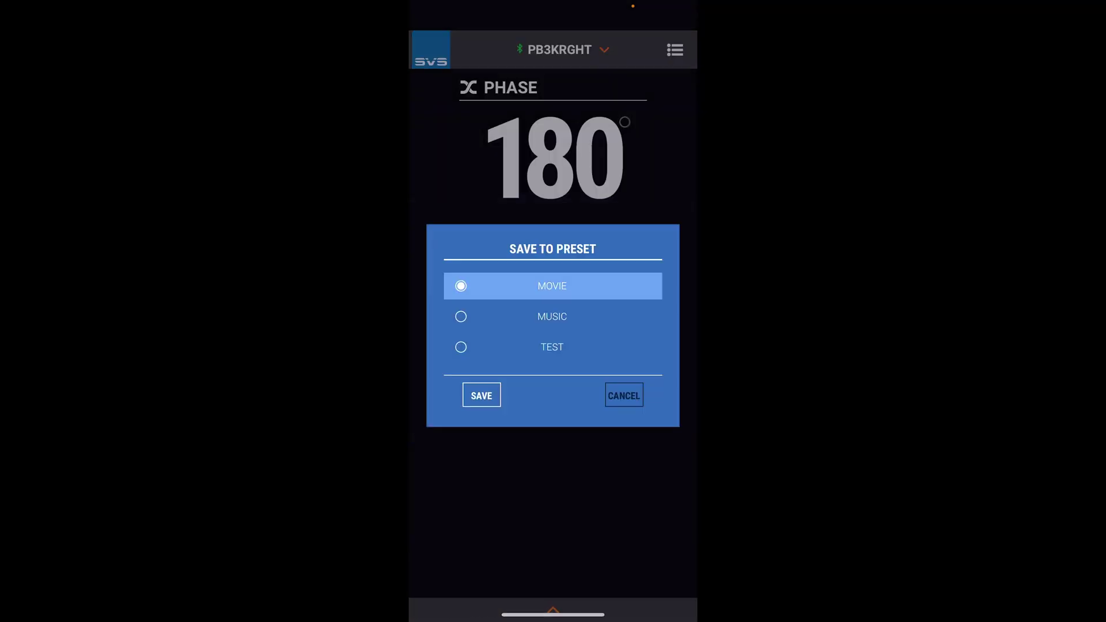
{"action": "left_click", "coordinate": [482, 395]}
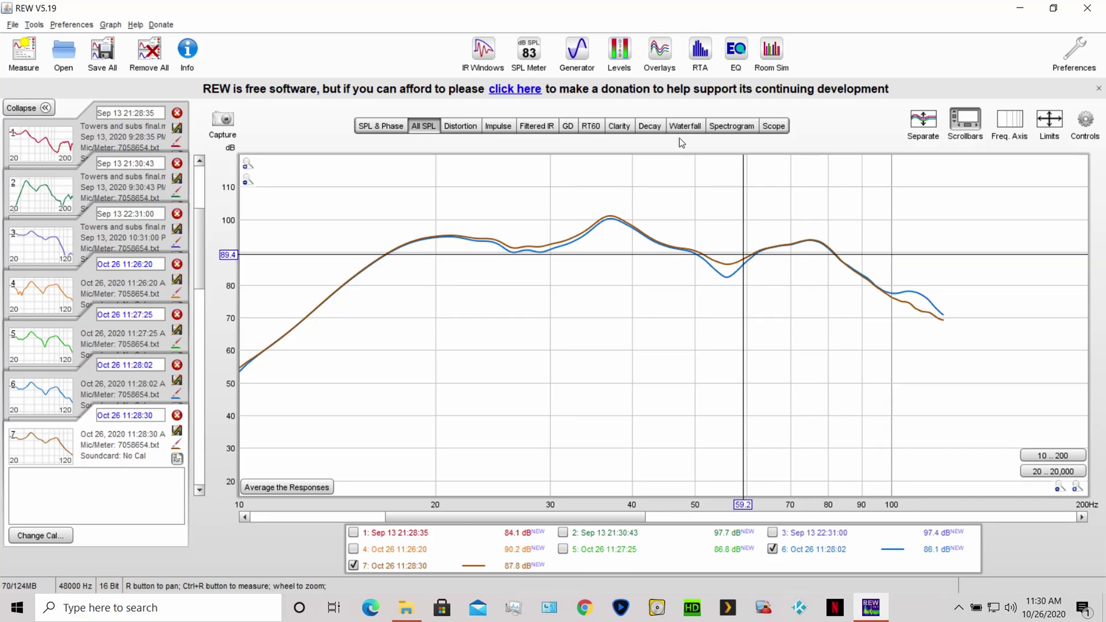
Run a sweep to record measurement 8, Oct 26 11:30:48
{"action": "left_click", "coordinate": [26, 53]}
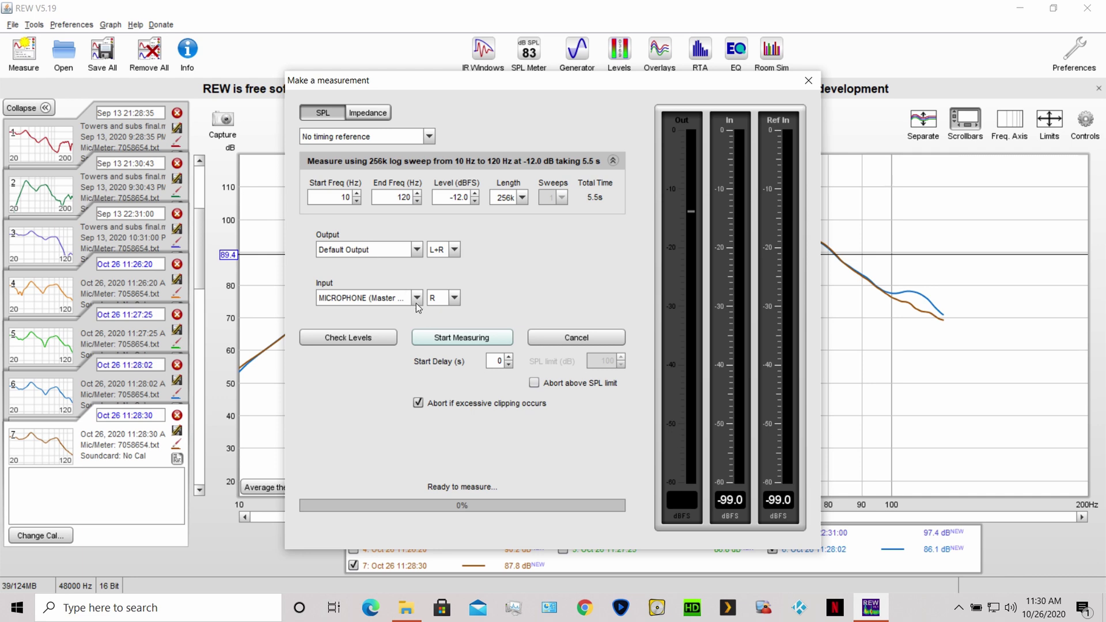
{"action": "left_click", "coordinate": [455, 334]}
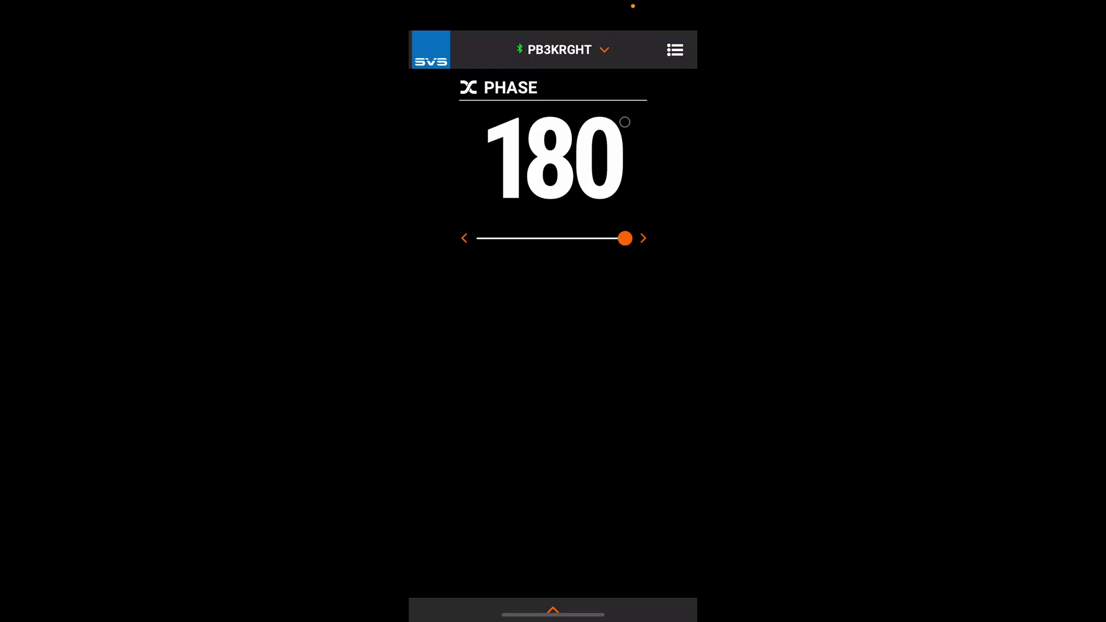
Lower PB3KRGHT's phase from 180° to 90° and save it to the MOVIE preset
{"action": "left_click_drag", "start_coordinate": [625, 238], "coordinate": [554, 238]}
{"action": "left_click", "coordinate": [553, 609]}
{"action": "left_click", "coordinate": [652, 576]}
{"action": "left_click", "coordinate": [552, 286]}
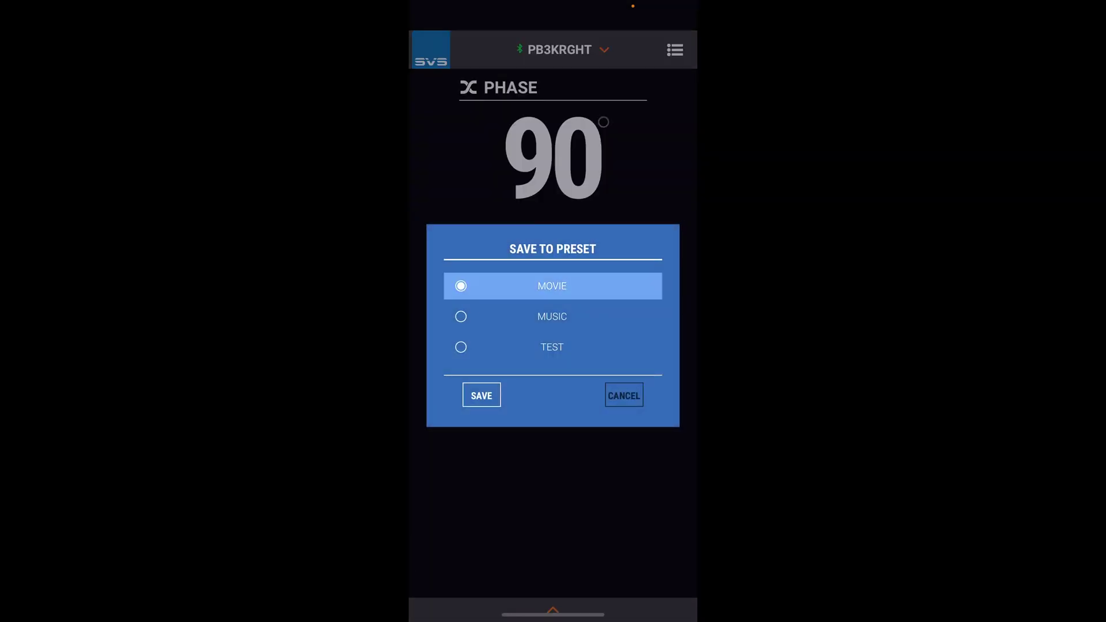
{"action": "left_click", "coordinate": [482, 395]}
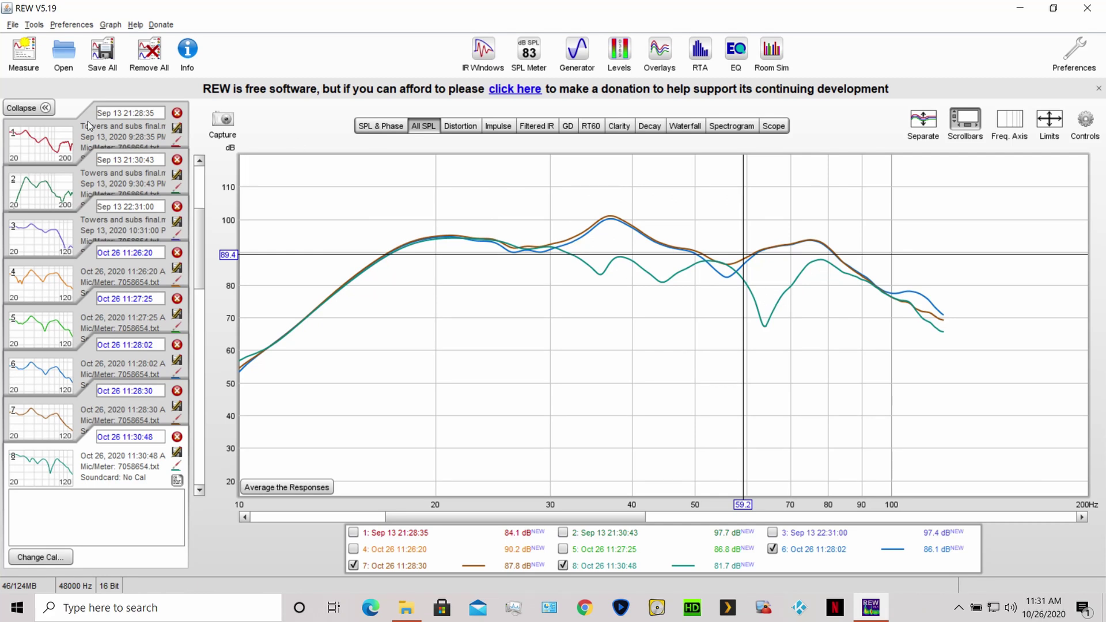
Record a new subwoofer sweep (Oct 26 11:31:38) and hide measurement 6's curve
{"action": "left_click", "coordinate": [21, 51]}
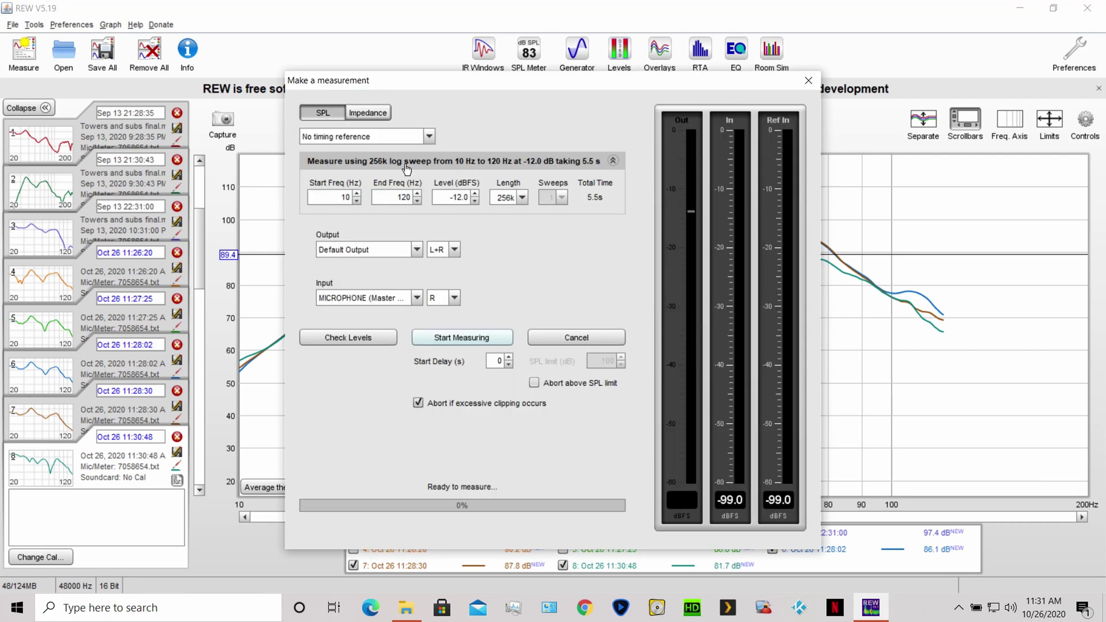
{"action": "left_click", "coordinate": [488, 335]}
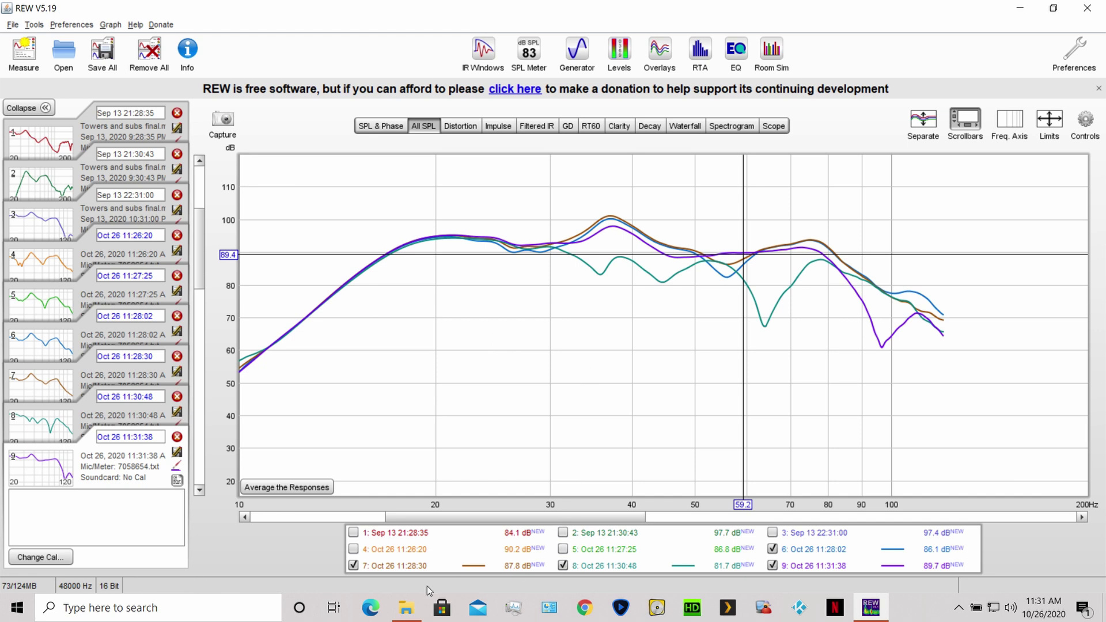
{"action": "left_click", "coordinate": [772, 549]}
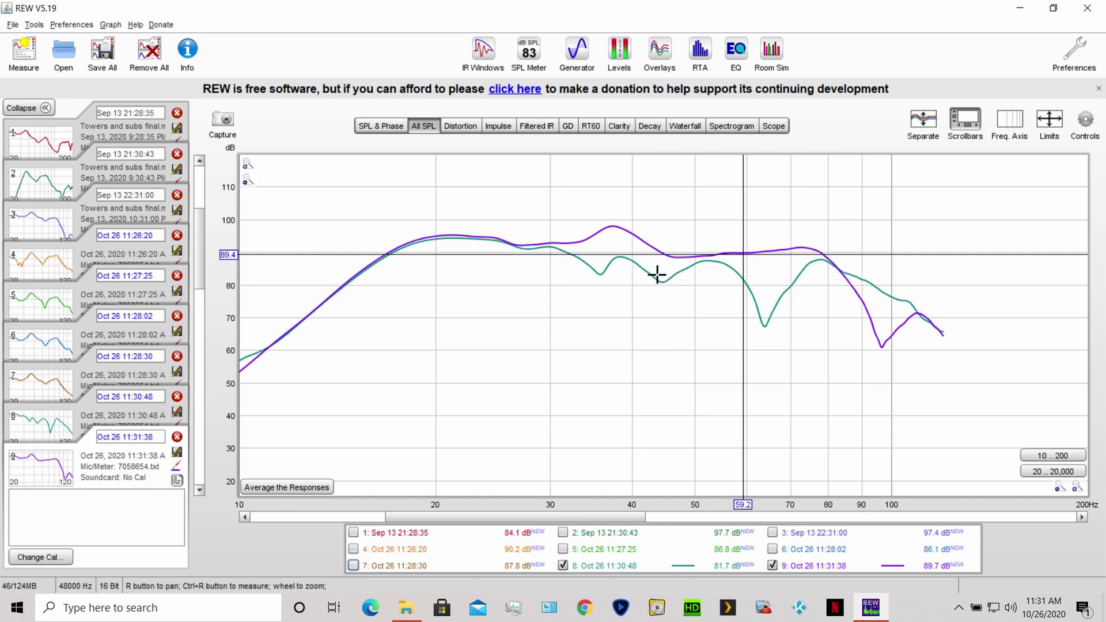
Lower the subwoofer phase to 60° and save it to a preset, then hide the Sep 13 baseline
{"action": "key", "text": "Down"}
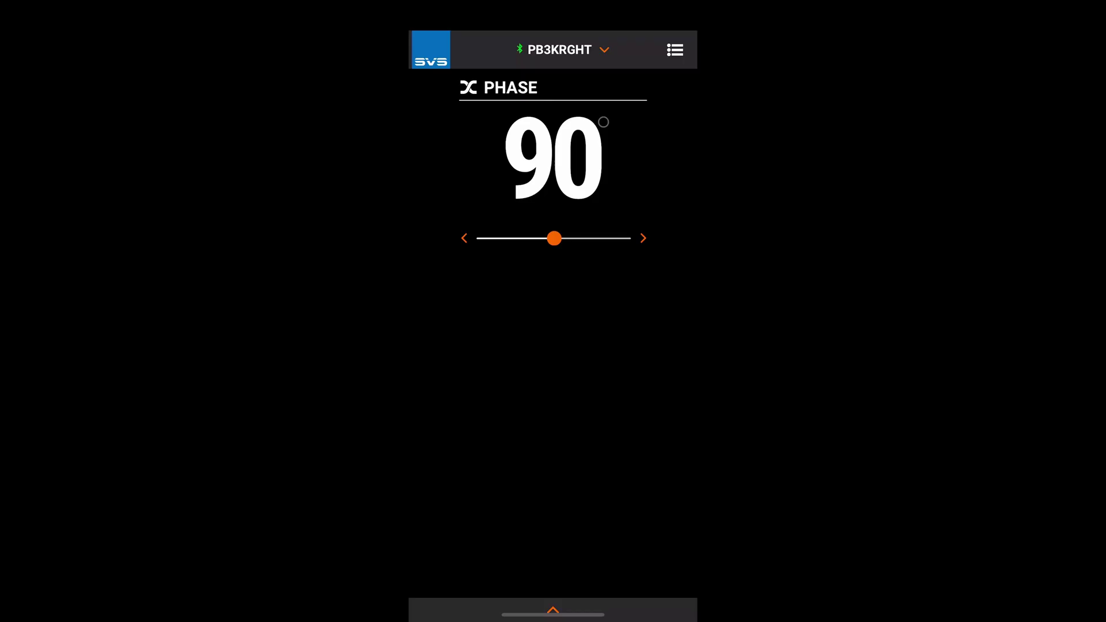
{"action": "left_click_drag", "start_coordinate": [553, 238], "coordinate": [528, 238]}
{"action": "left_click", "coordinate": [553, 610]}
{"action": "left_click", "coordinate": [651, 576]}
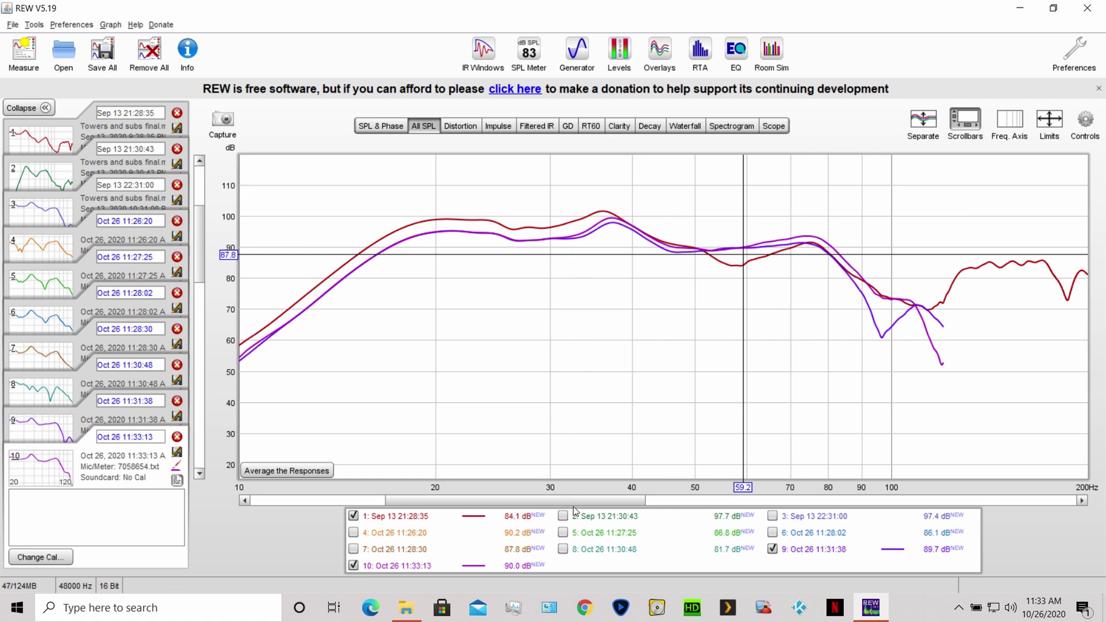
{"action": "left_click", "coordinate": [355, 517]}
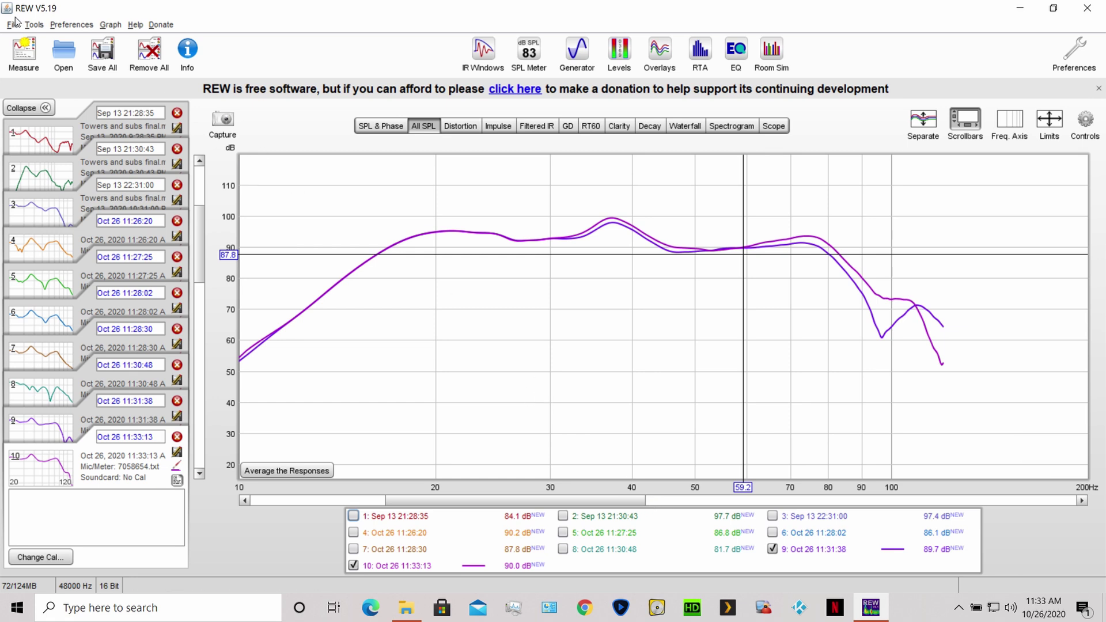
Record measurement 11 (Oct 26 11:34:11) and hide measurement 9's curve
{"action": "left_click", "coordinate": [25, 55]}
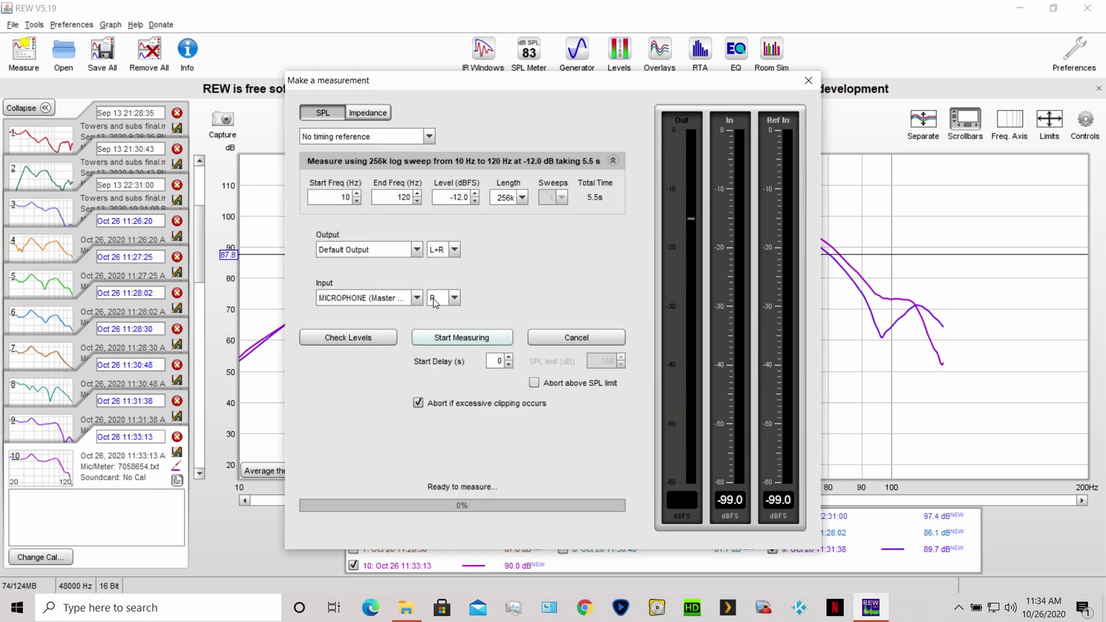
{"action": "left_click", "coordinate": [456, 339]}
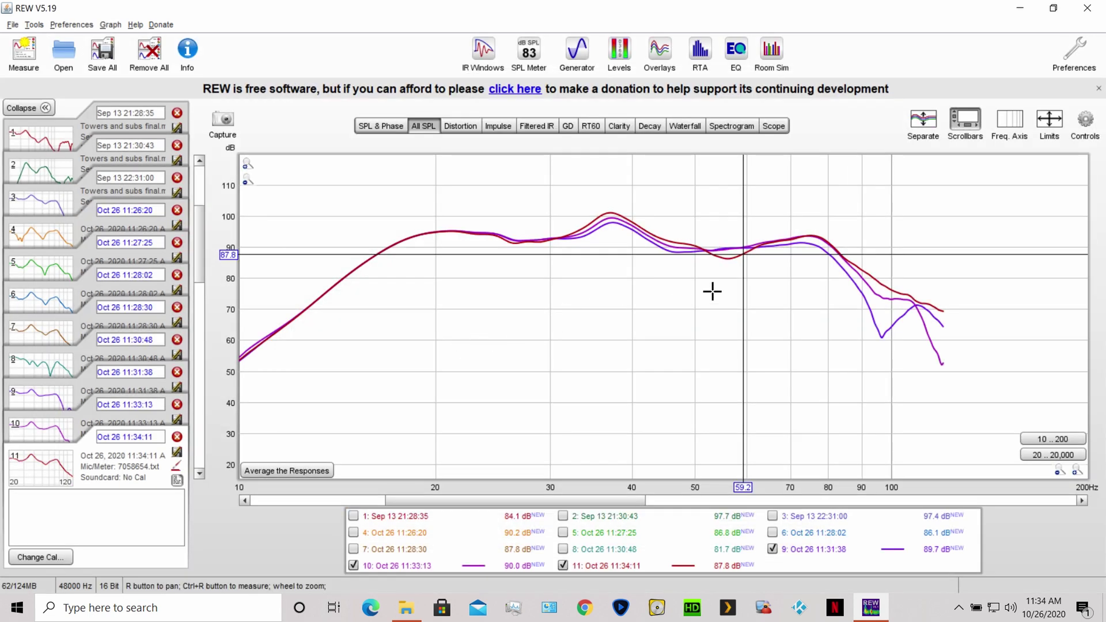
{"action": "left_click", "coordinate": [773, 551]}
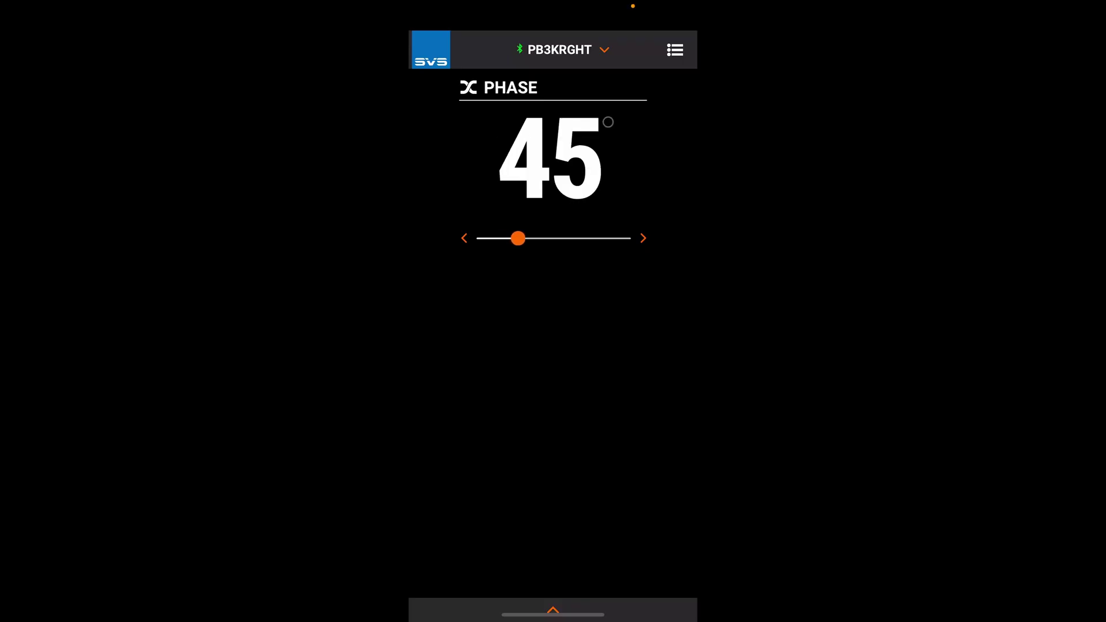
Save the 45° subwoofer phase into the MOVIE preset
{"action": "left_click", "coordinate": [553, 610]}
{"action": "left_click", "coordinate": [649, 576]}
{"action": "left_click", "coordinate": [553, 286]}
{"action": "left_click", "coordinate": [482, 396]}
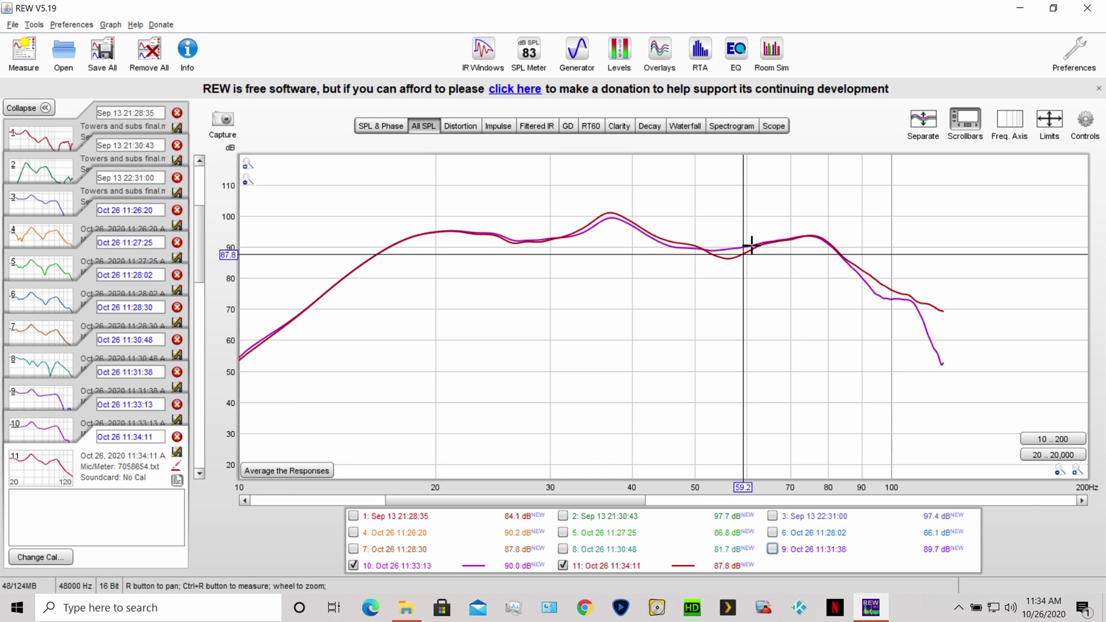
Record measurement 12 (Oct 26 11:34:59) and hide measurement 11's curve
{"action": "left_click", "coordinate": [8, 50]}
{"action": "left_click", "coordinate": [461, 337]}
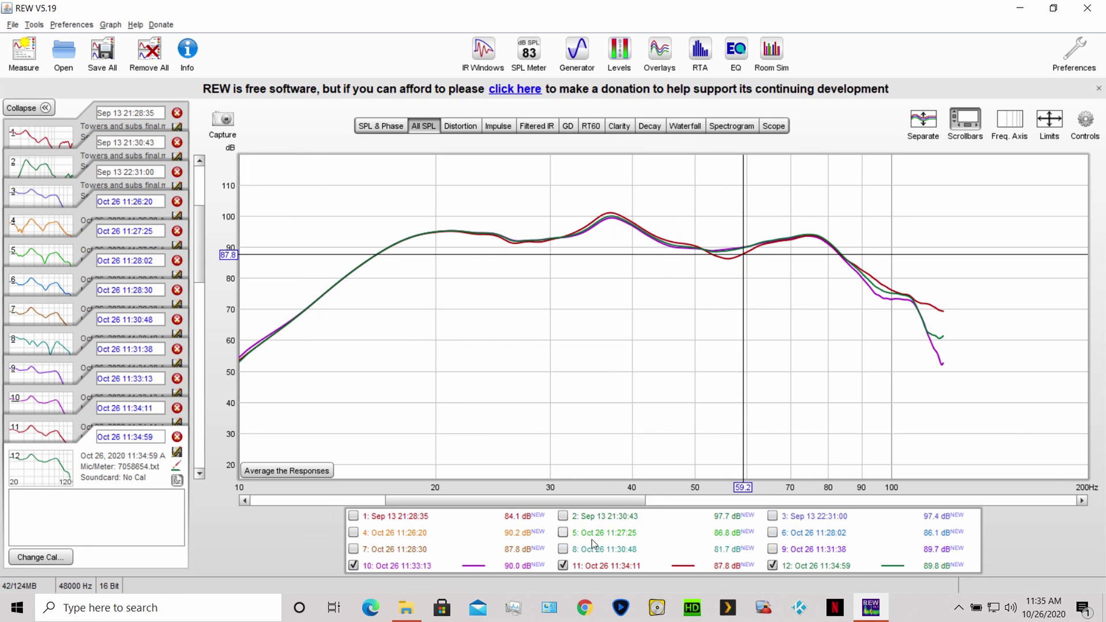
{"action": "left_click", "coordinate": [563, 566]}
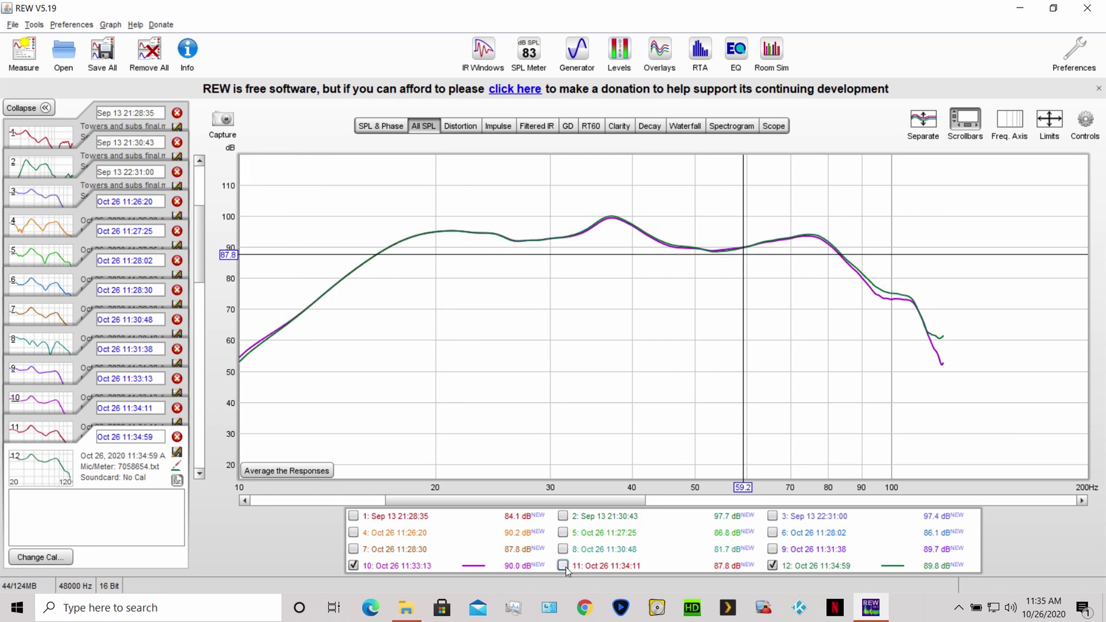
{"action": "left_click", "coordinate": [565, 567]}
{"action": "left_click", "coordinate": [563, 566]}
Toggle measurements 10 and 11 against measurement 12, ending with 10 and 12 shown
{"action": "left_click", "coordinate": [355, 567]}
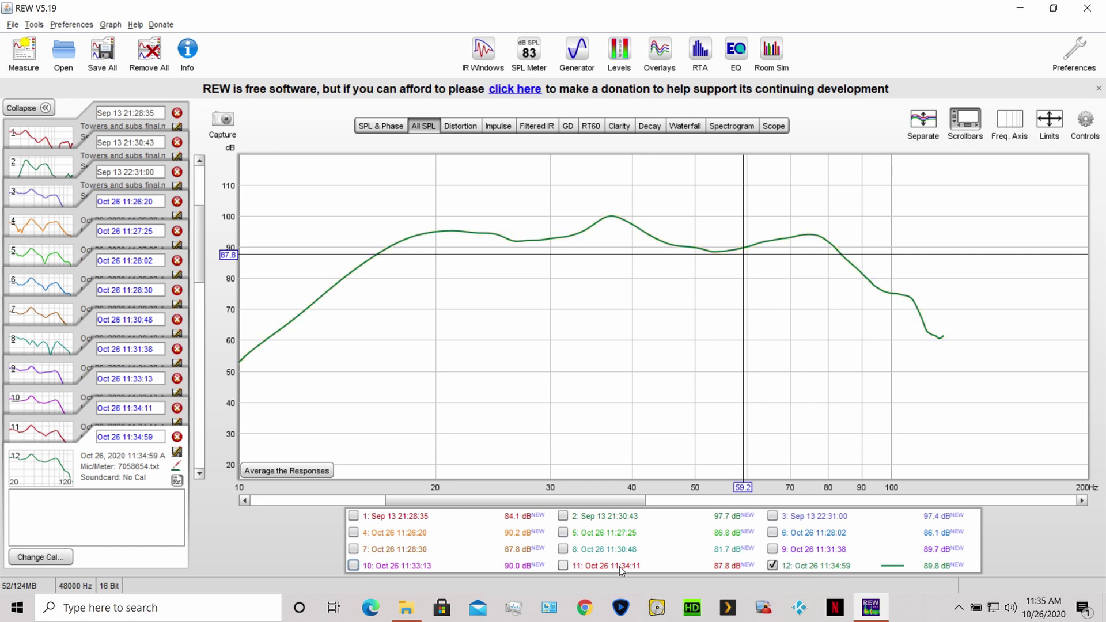
{"action": "left_click", "coordinate": [563, 565]}
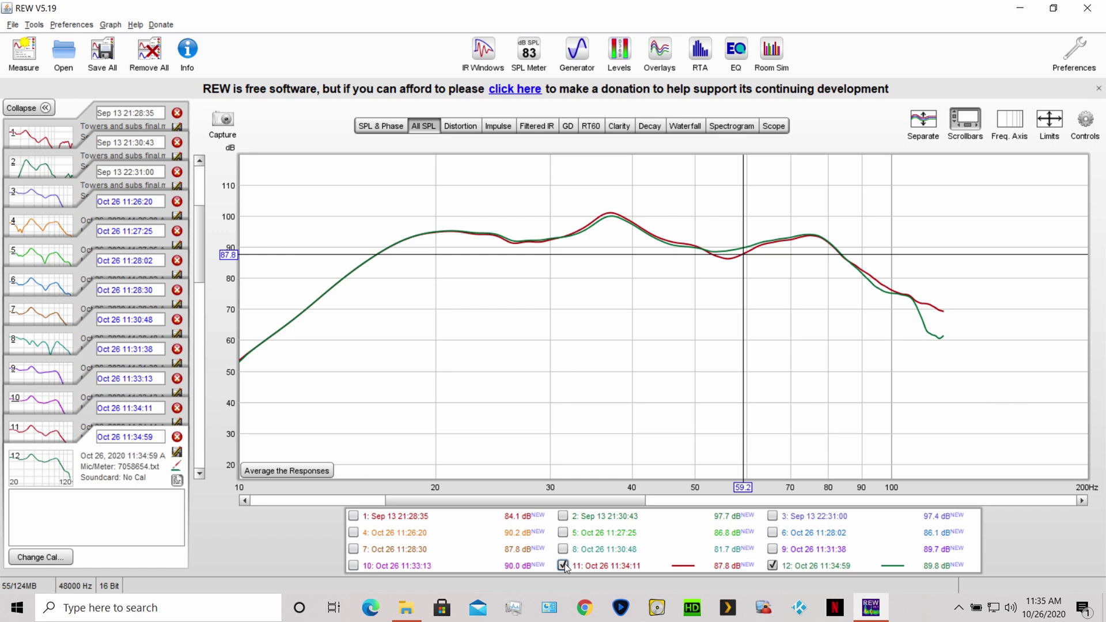
{"action": "left_click", "coordinate": [564, 566]}
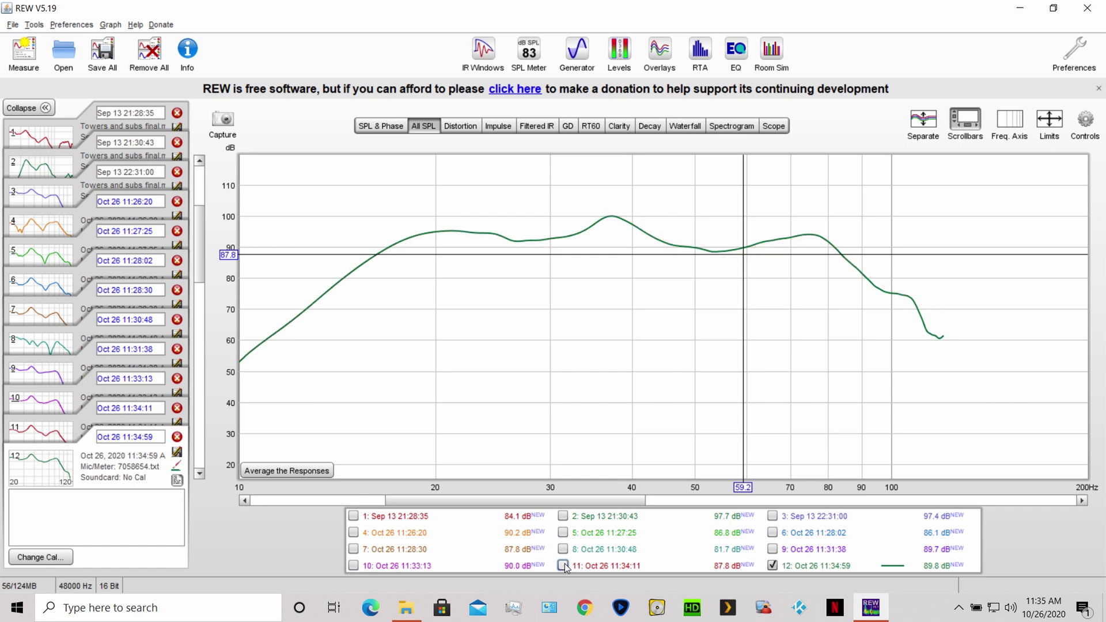
{"action": "left_click", "coordinate": [565, 566]}
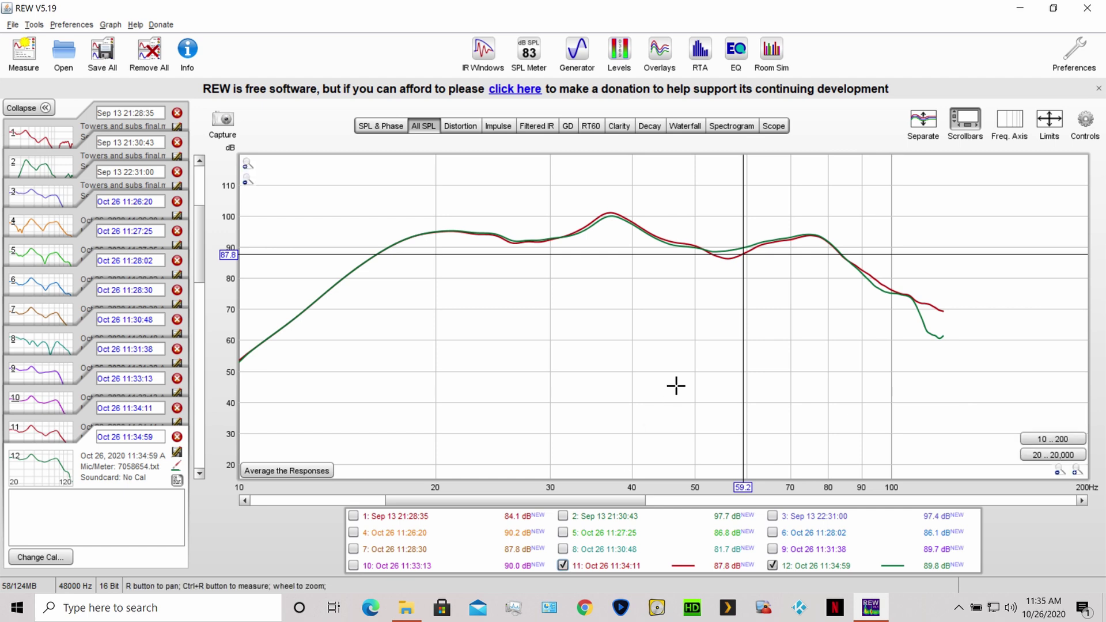
{"action": "left_click", "coordinate": [565, 566]}
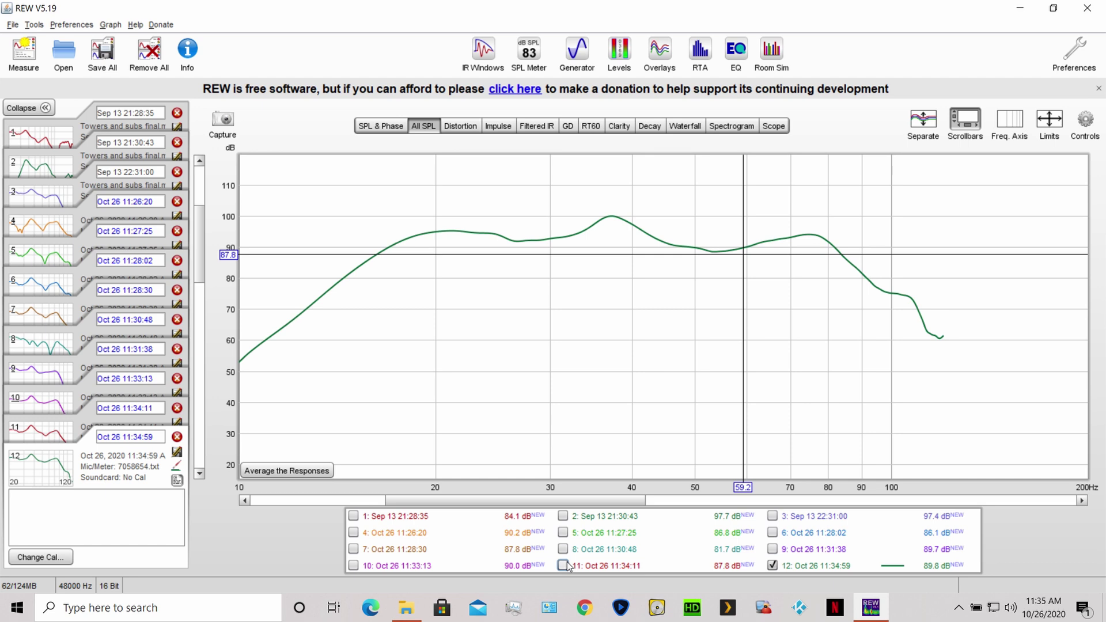
{"action": "left_click", "coordinate": [565, 566]}
{"action": "left_click", "coordinate": [564, 565]}
{"action": "left_click", "coordinate": [354, 566]}
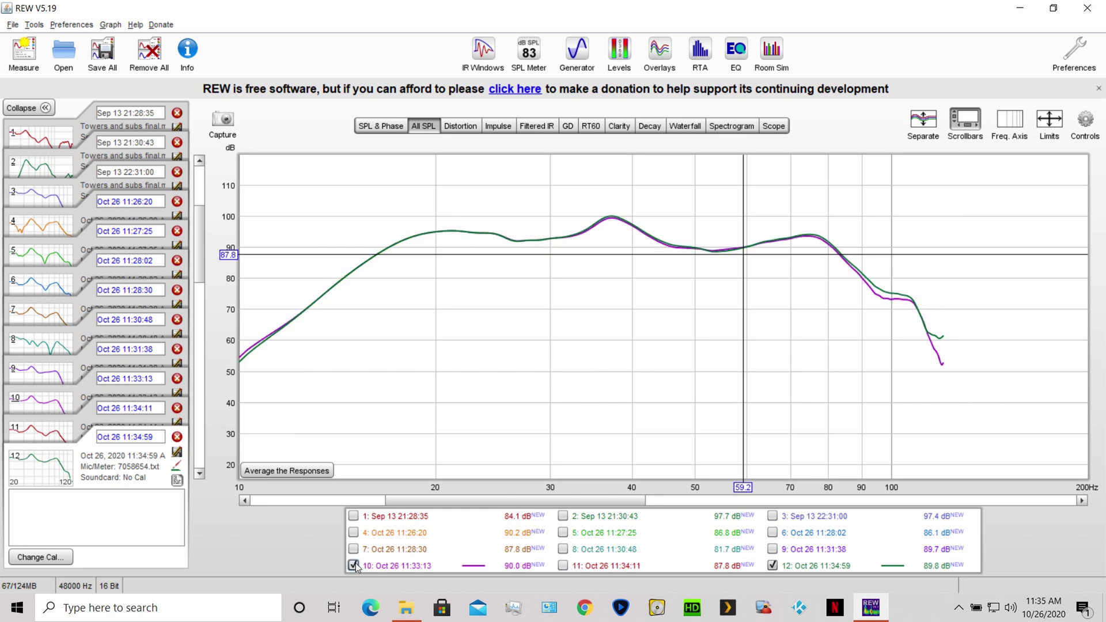
{"action": "left_click", "coordinate": [354, 566]}
{"action": "left_click", "coordinate": [354, 566]}
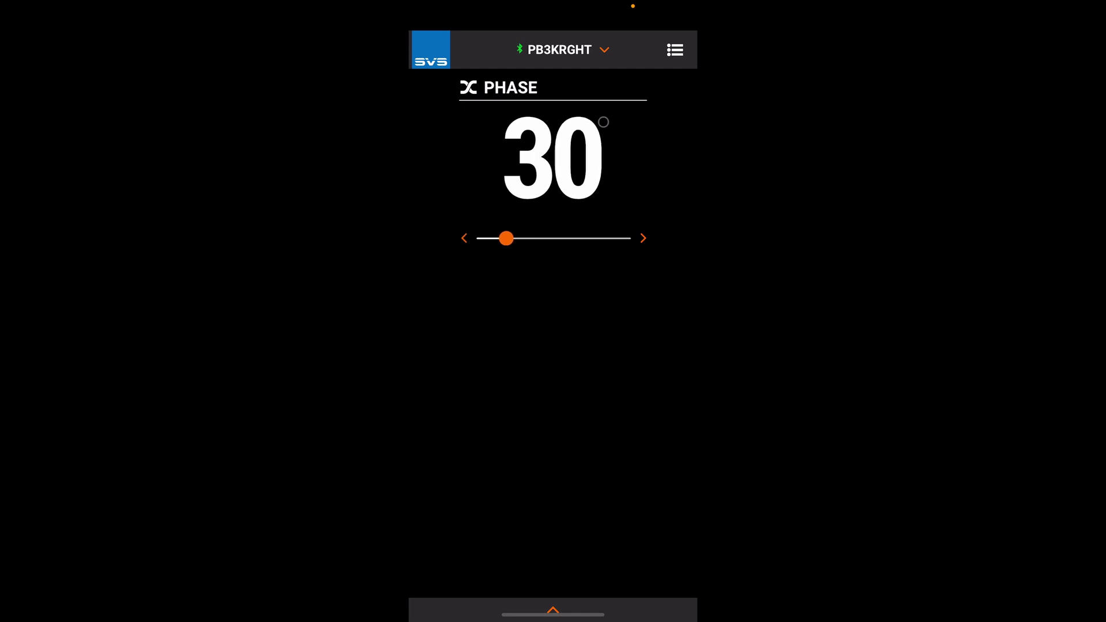
Save the 30° subwoofer phase into the MOVIE preset
{"action": "left_click", "coordinate": [553, 610]}
{"action": "left_click", "coordinate": [647, 571]}
{"action": "left_click", "coordinate": [552, 285]}
{"action": "left_click", "coordinate": [482, 396]}
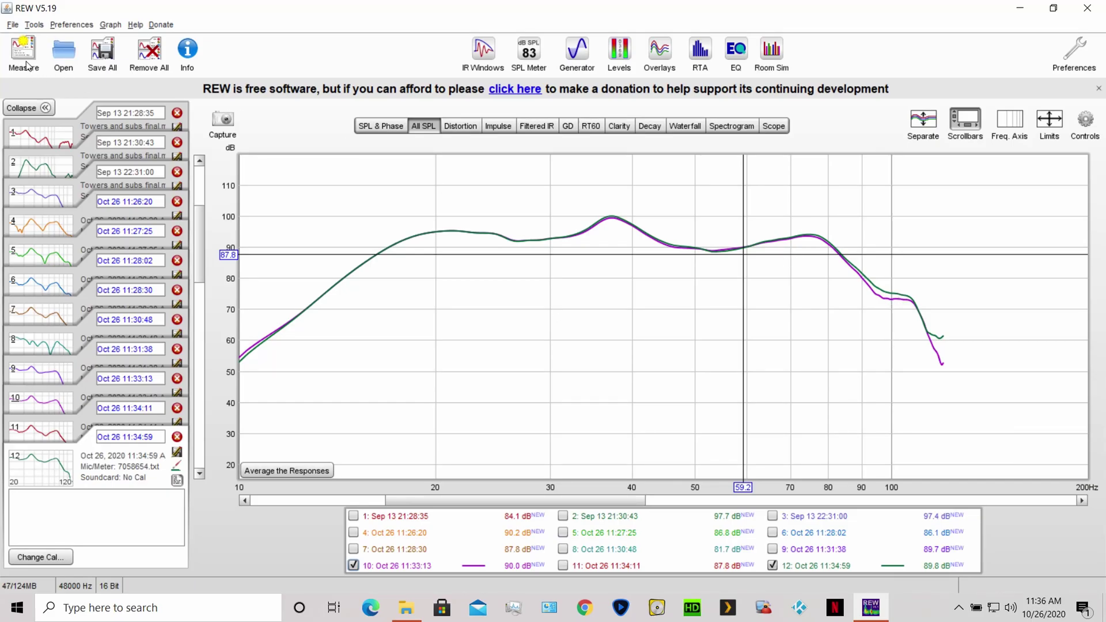
Run a new sweep to record measurement 13 (Oct 26 11:36:18)
{"action": "left_click", "coordinate": [25, 55]}
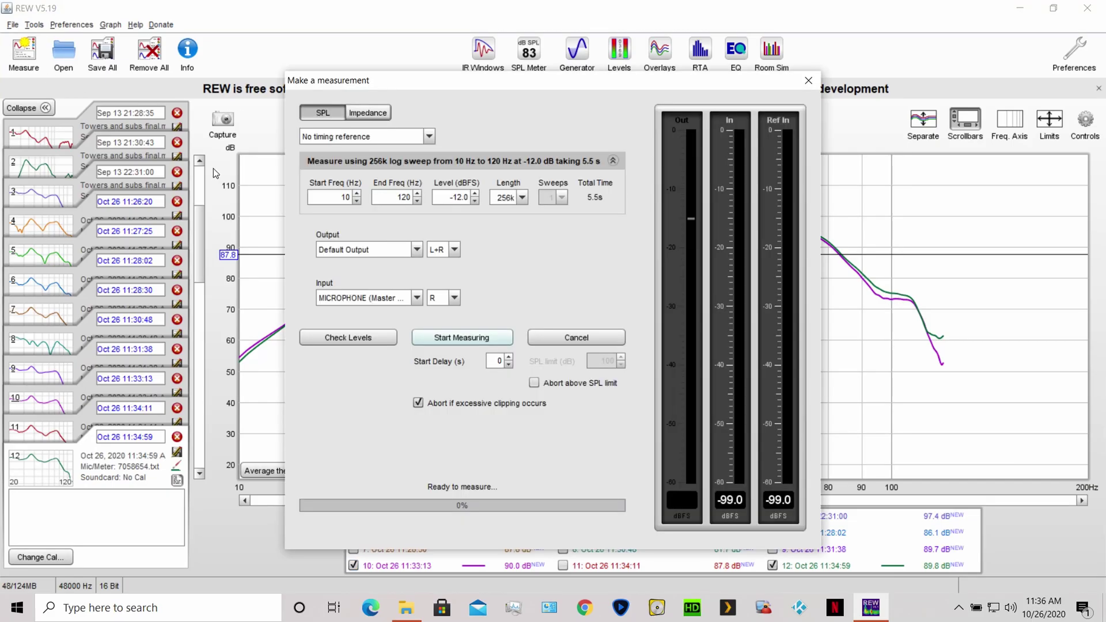
{"action": "left_click", "coordinate": [470, 344]}
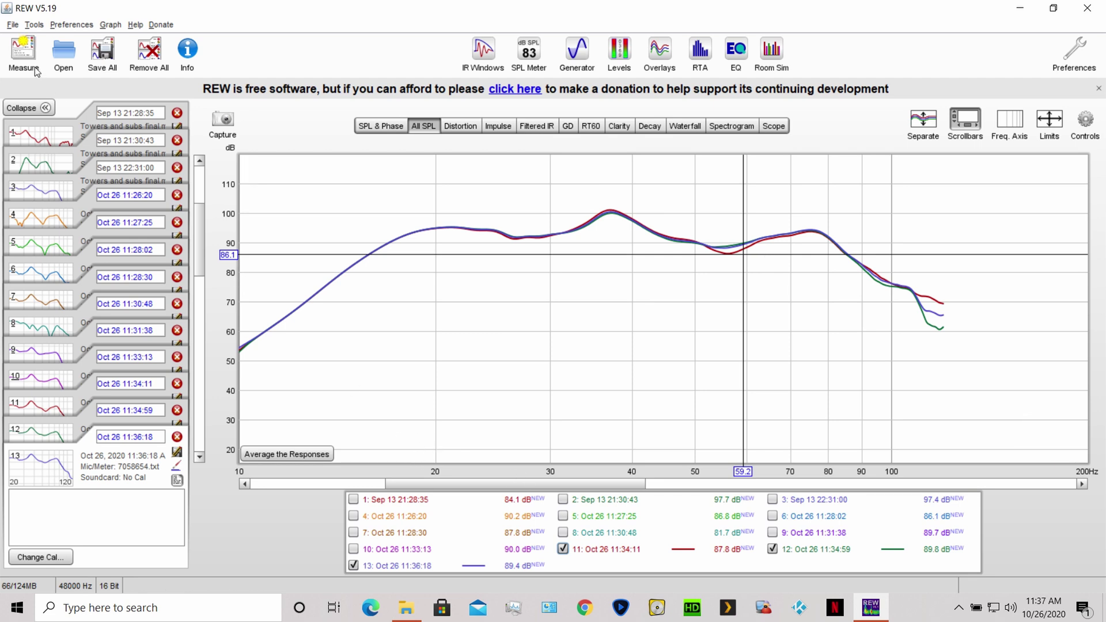
Record measurement 14, hide measurement 12's curve and show measurement 11 again
{"action": "left_click", "coordinate": [23, 55]}
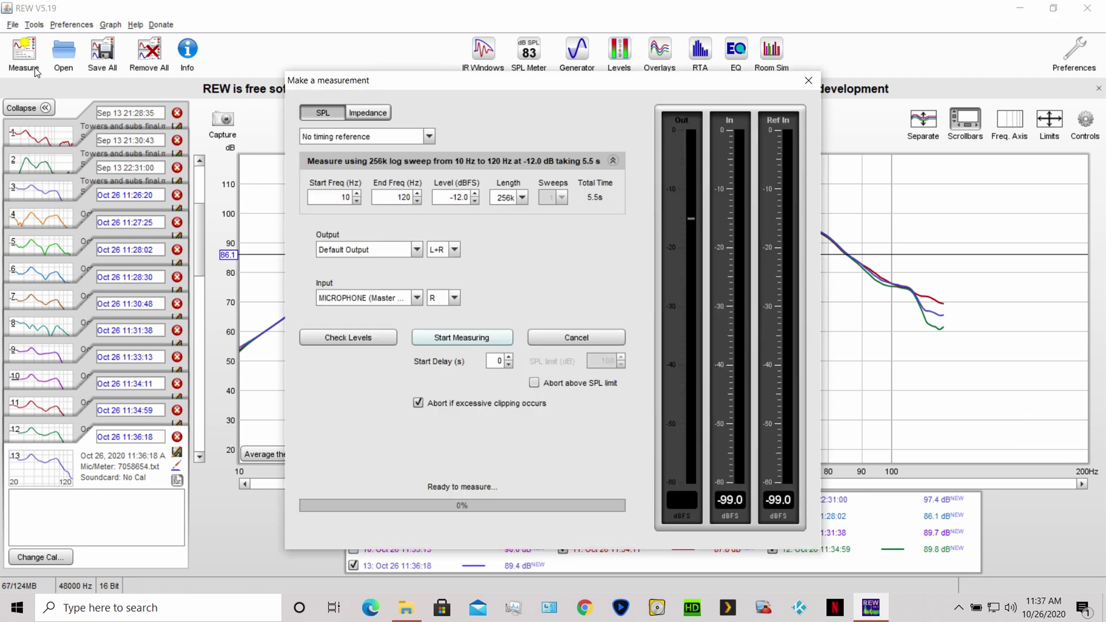
{"action": "left_click", "coordinate": [435, 336]}
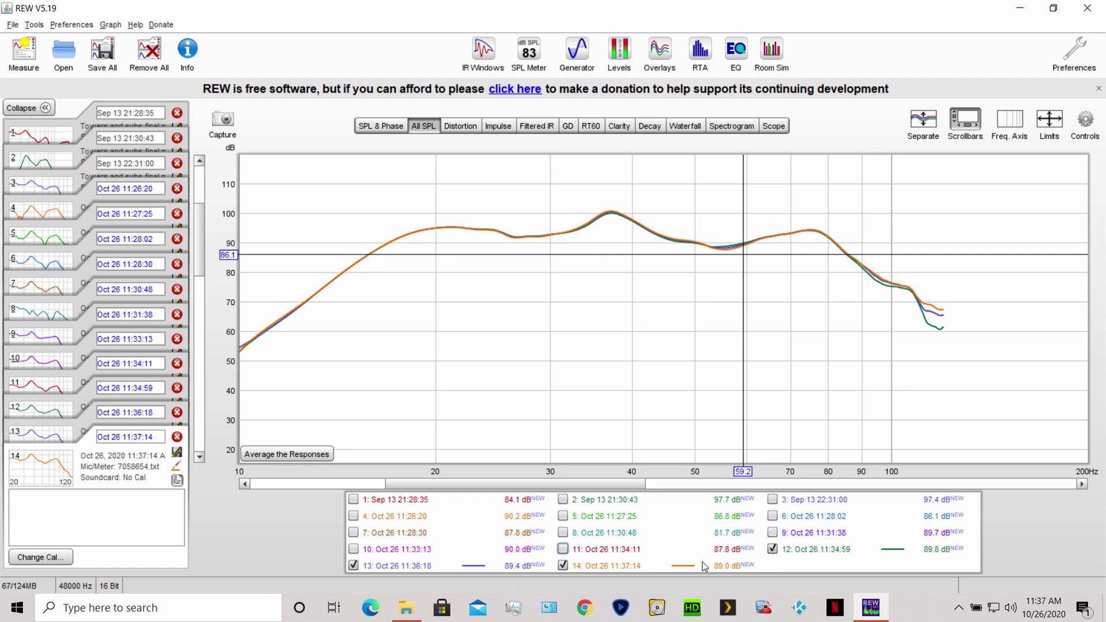
{"action": "left_click", "coordinate": [773, 549]}
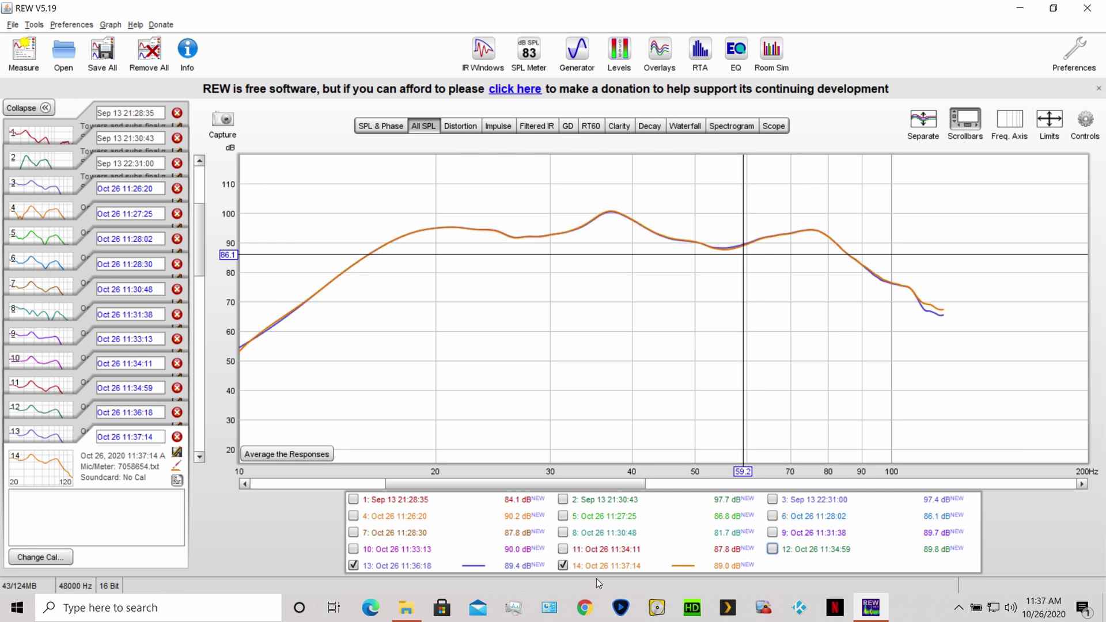
{"action": "left_click", "coordinate": [563, 548]}
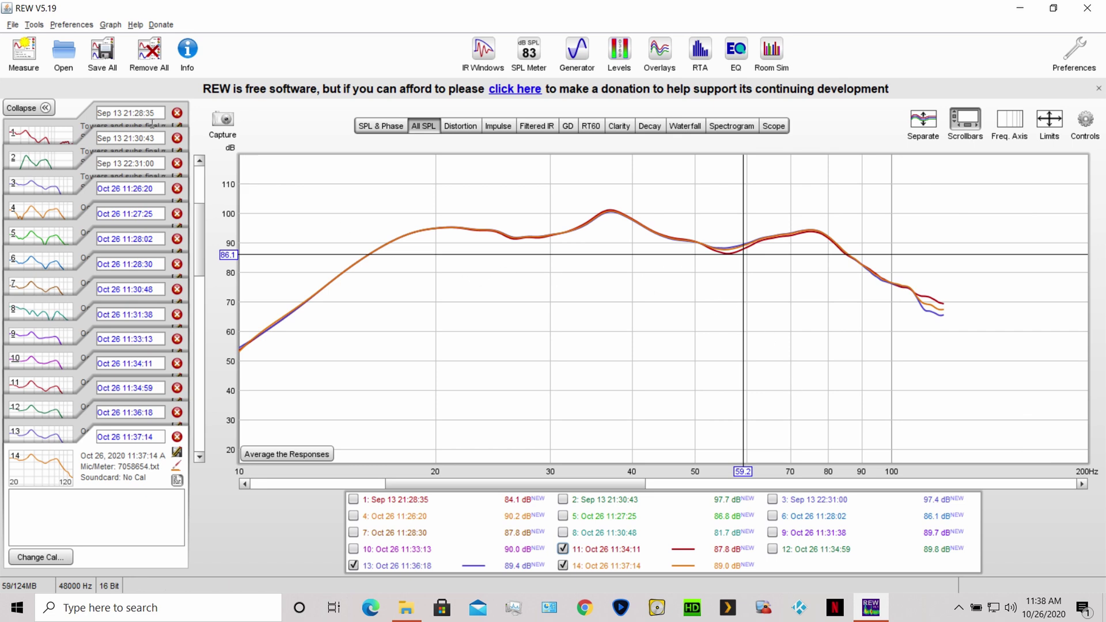
Record measurement 15 and hide the Oct 26 11:34:11 trace, keeping the 11:36:18 trace shown
{"action": "left_click", "coordinate": [28, 64]}
{"action": "left_click", "coordinate": [493, 340]}
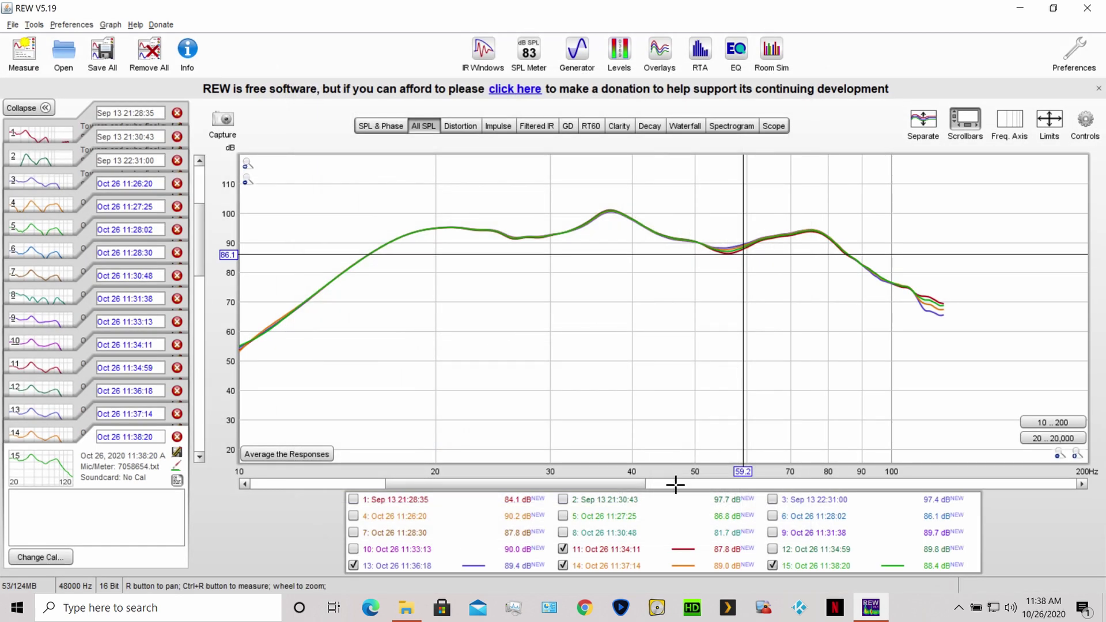
{"action": "left_click", "coordinate": [564, 549]}
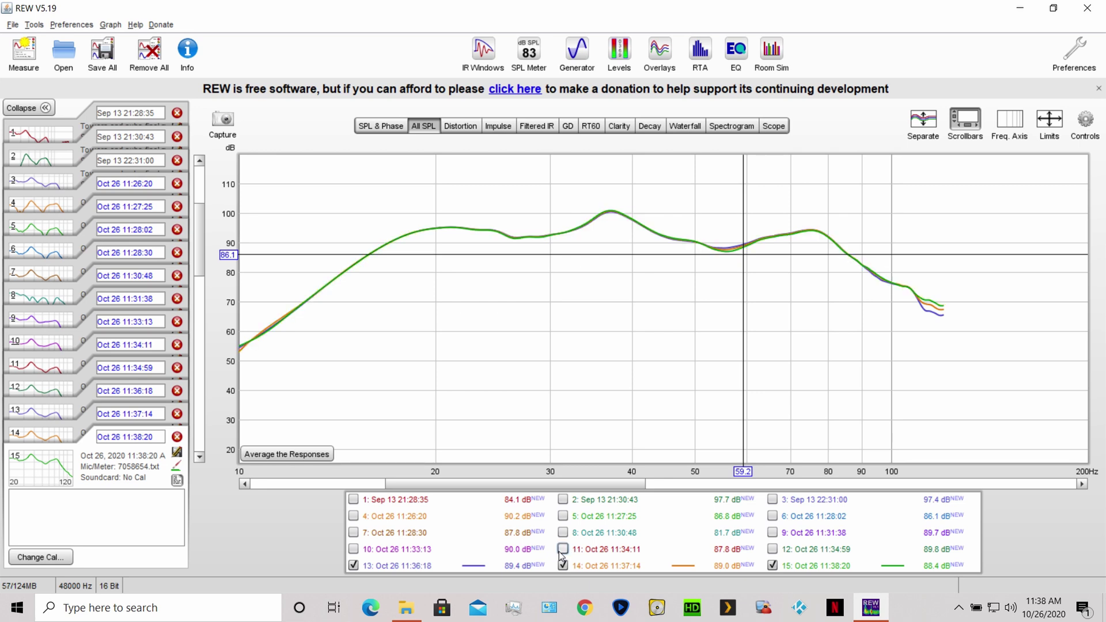
{"action": "left_click", "coordinate": [358, 566]}
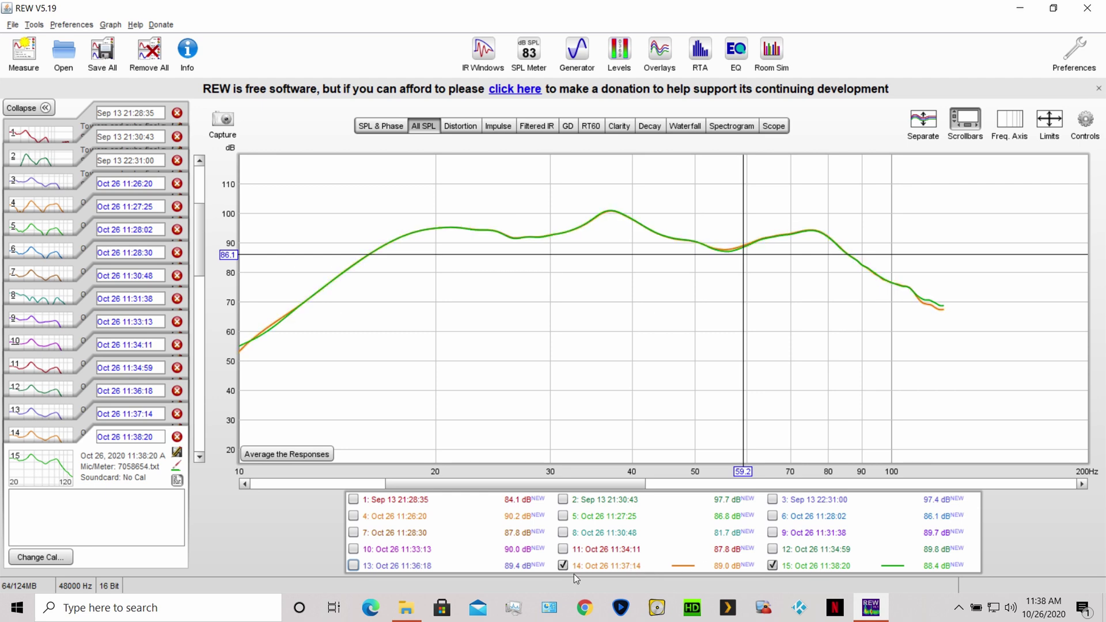
{"action": "left_click", "coordinate": [354, 566]}
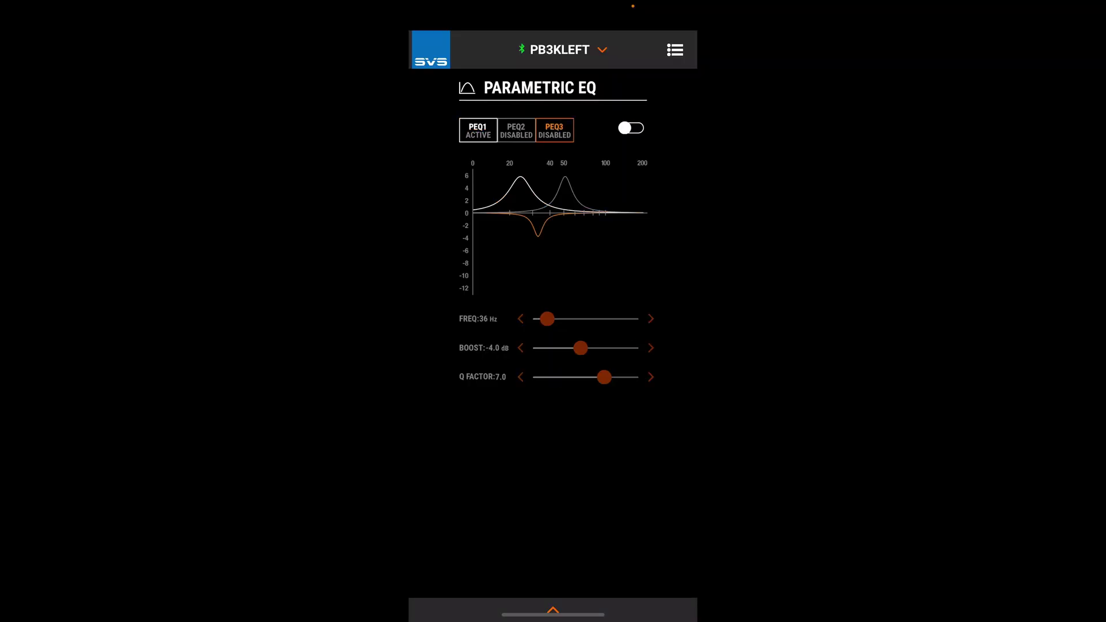
Enable PB3KLEFT's PEQ2 band (56 Hz, +6.0 dB, Q 2.5)
{"action": "left_click", "coordinate": [516, 130]}
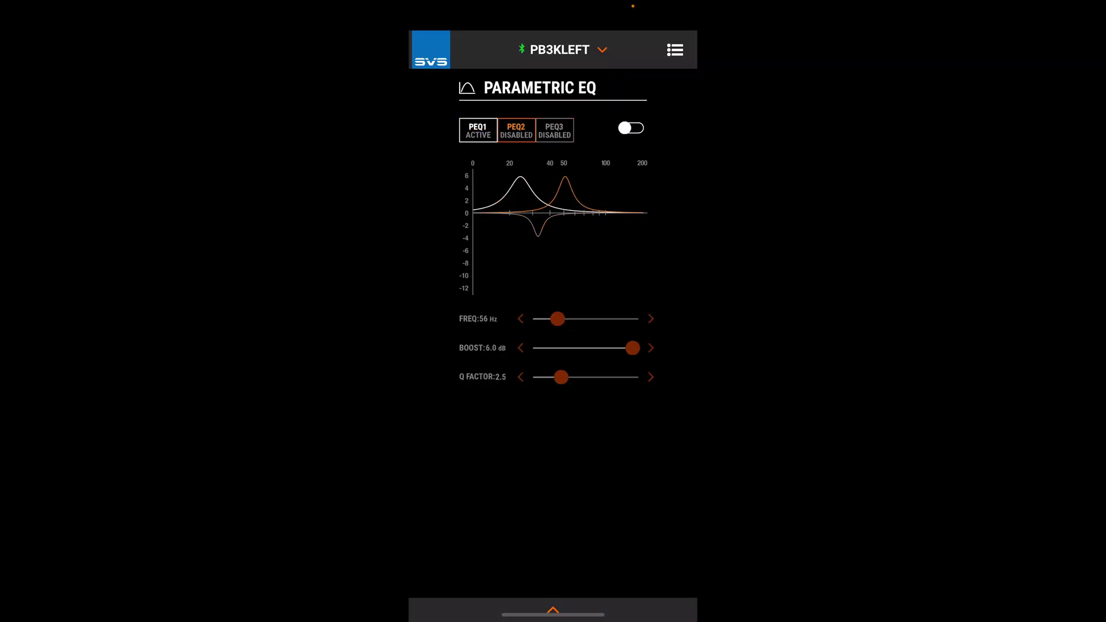
{"action": "left_click", "coordinate": [631, 128]}
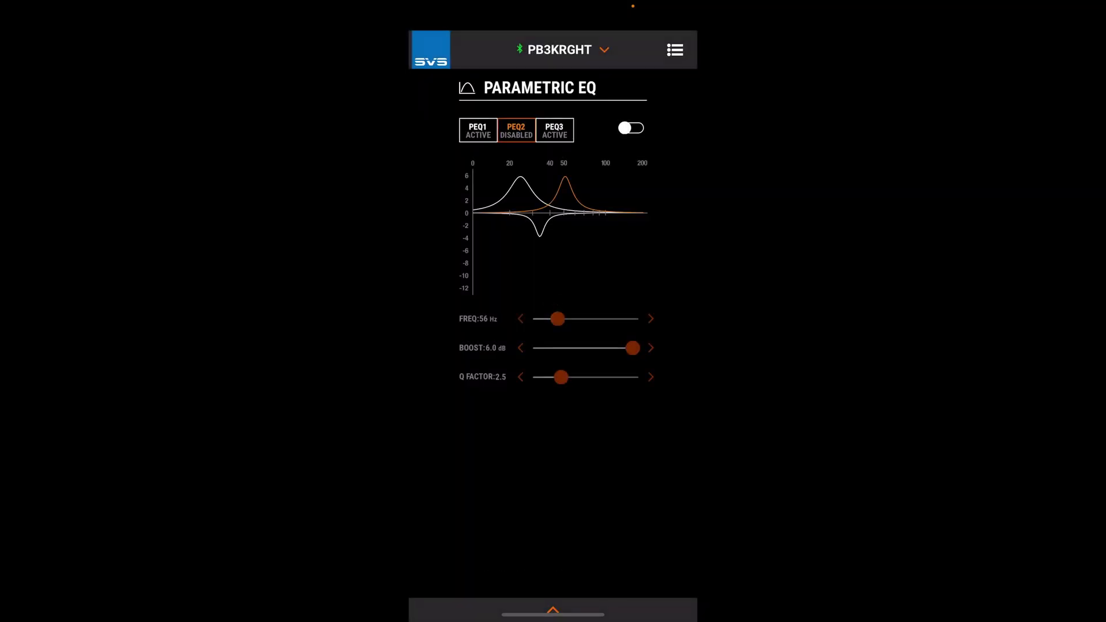
On PB3KRGHT, disable the 37 Hz PEQ3 cut and enable the 56 Hz PEQ2 boost
{"action": "left_click", "coordinate": [554, 130]}
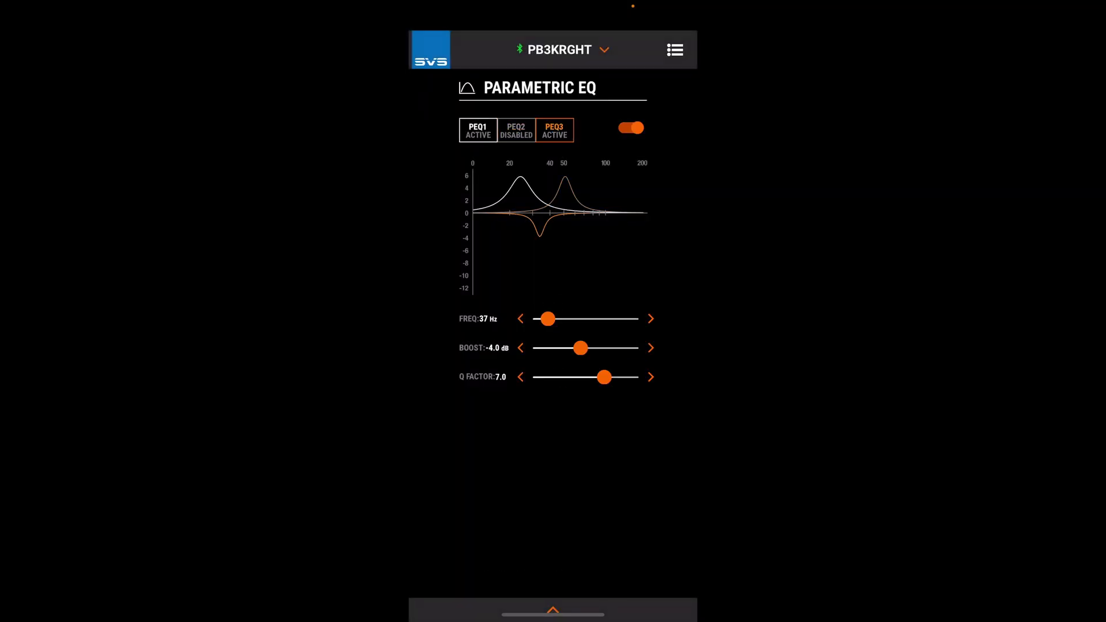
{"action": "left_click", "coordinate": [478, 130]}
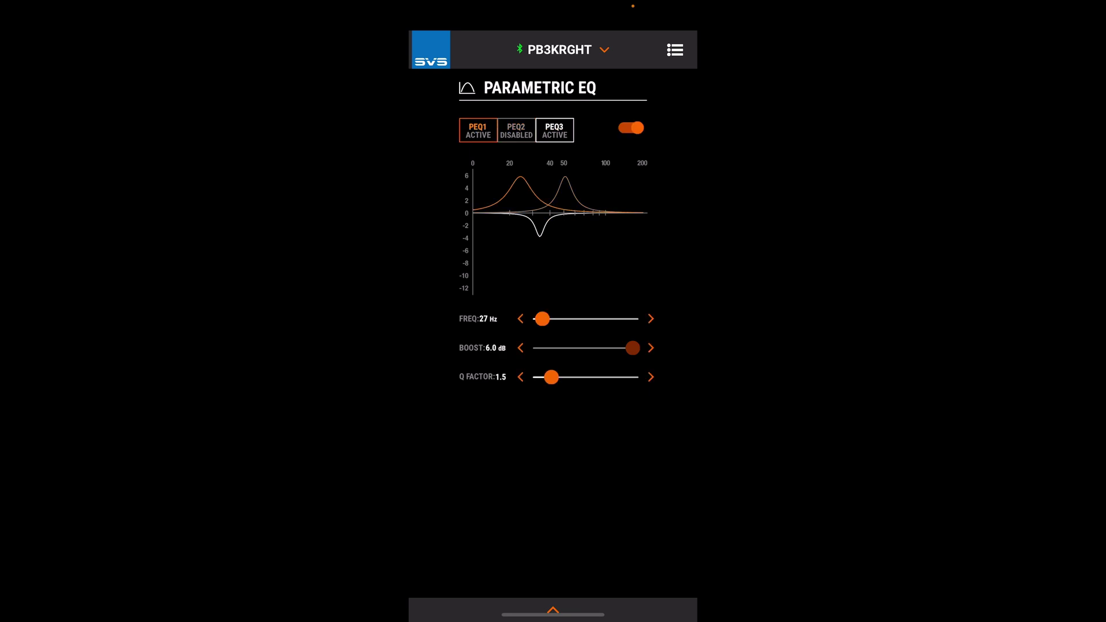
{"action": "left_click", "coordinate": [554, 130]}
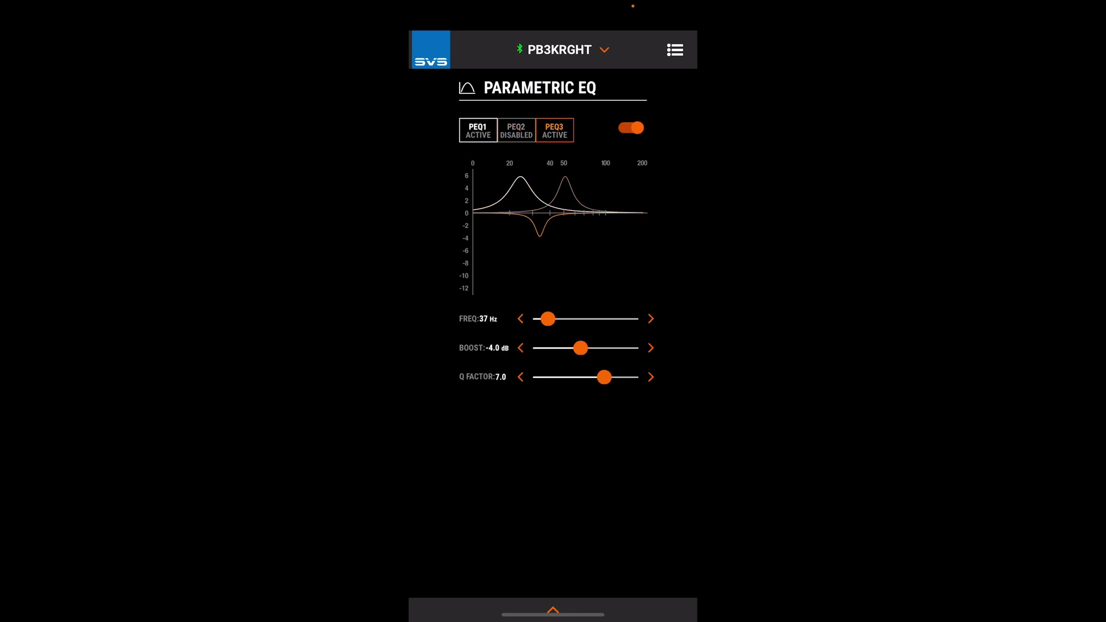
{"action": "left_click", "coordinate": [631, 128]}
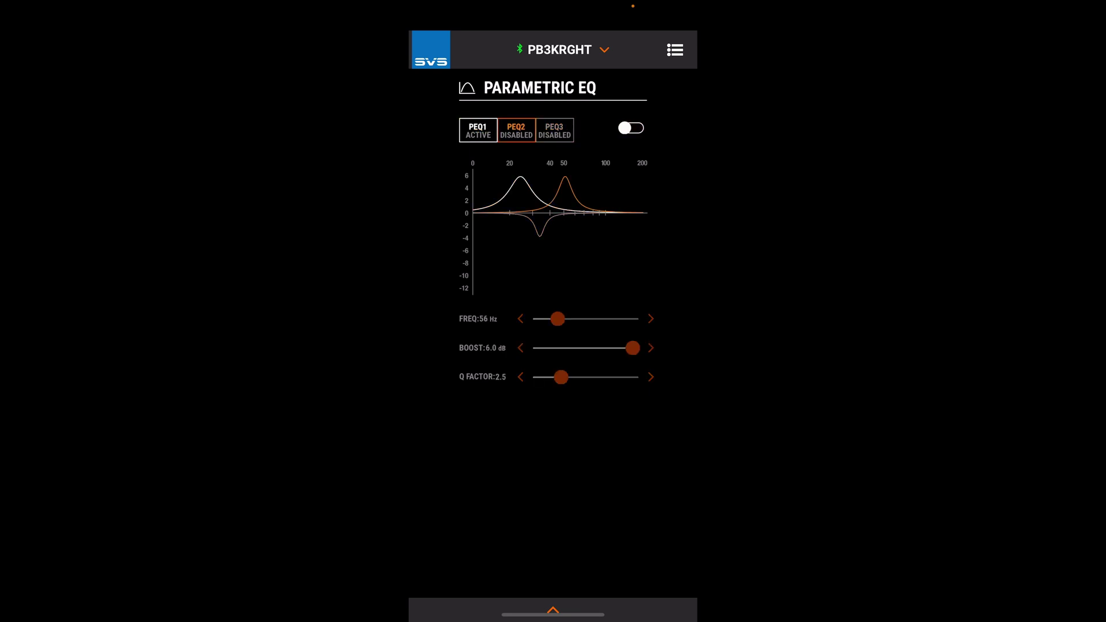
{"action": "left_click", "coordinate": [631, 128]}
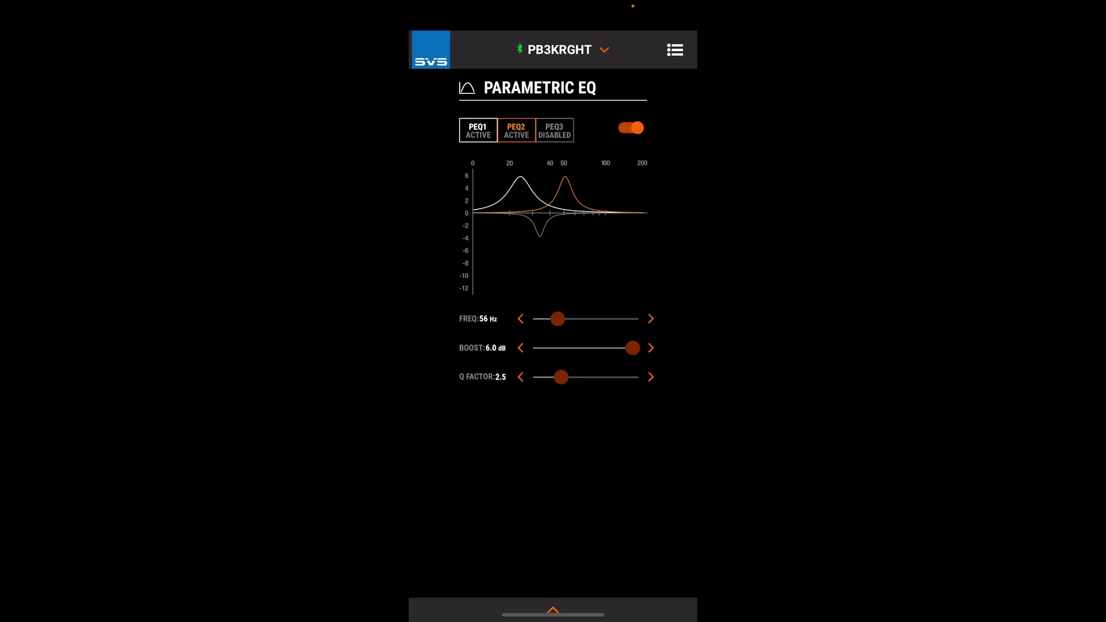
Save PB3KRGHT's EQ settings to the MOVIE preset
{"action": "left_click", "coordinate": [553, 610]}
{"action": "left_click", "coordinate": [651, 585]}
{"action": "left_click", "coordinate": [552, 285]}
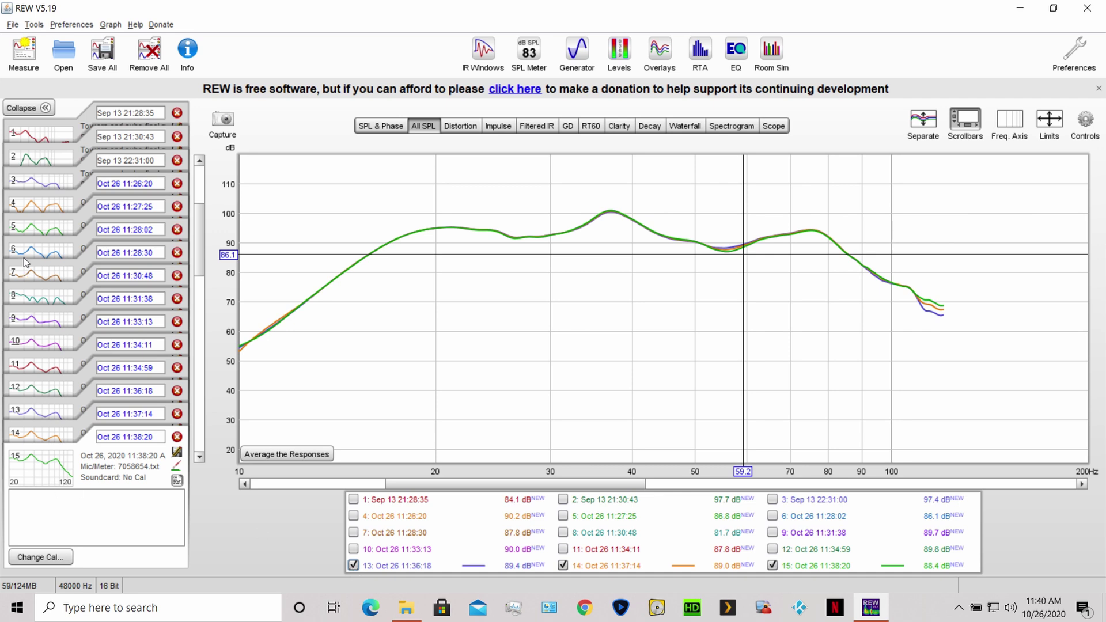
Record sweep 16 (Oct 26 11:40:47) and read its levels near 26 Hz and 50 Hz
{"action": "left_click", "coordinate": [18, 72]}
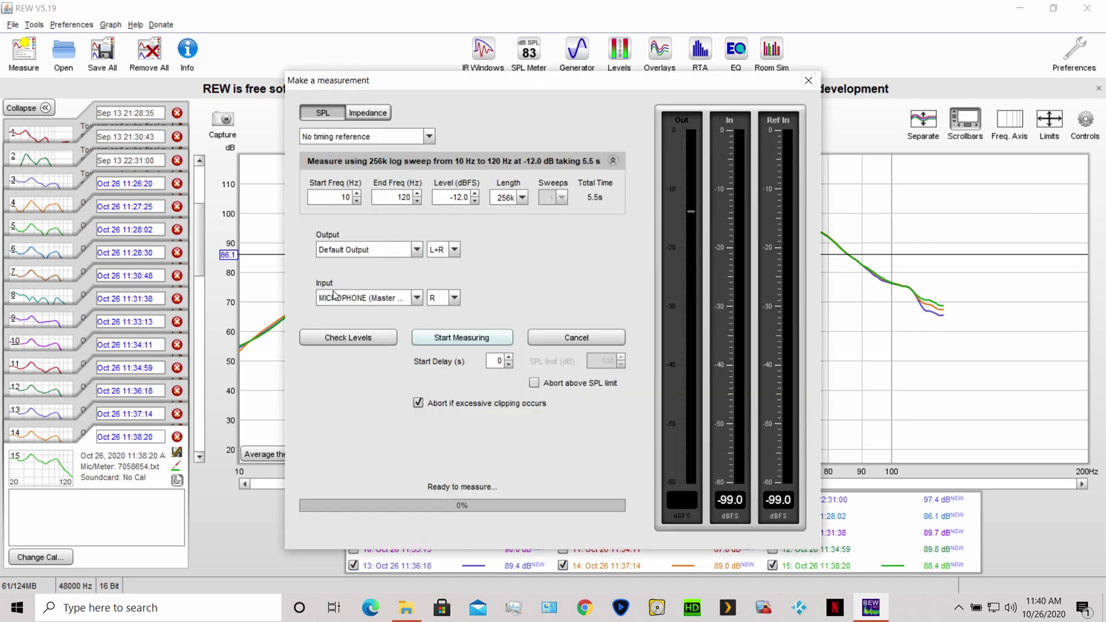
{"action": "left_click", "coordinate": [468, 337]}
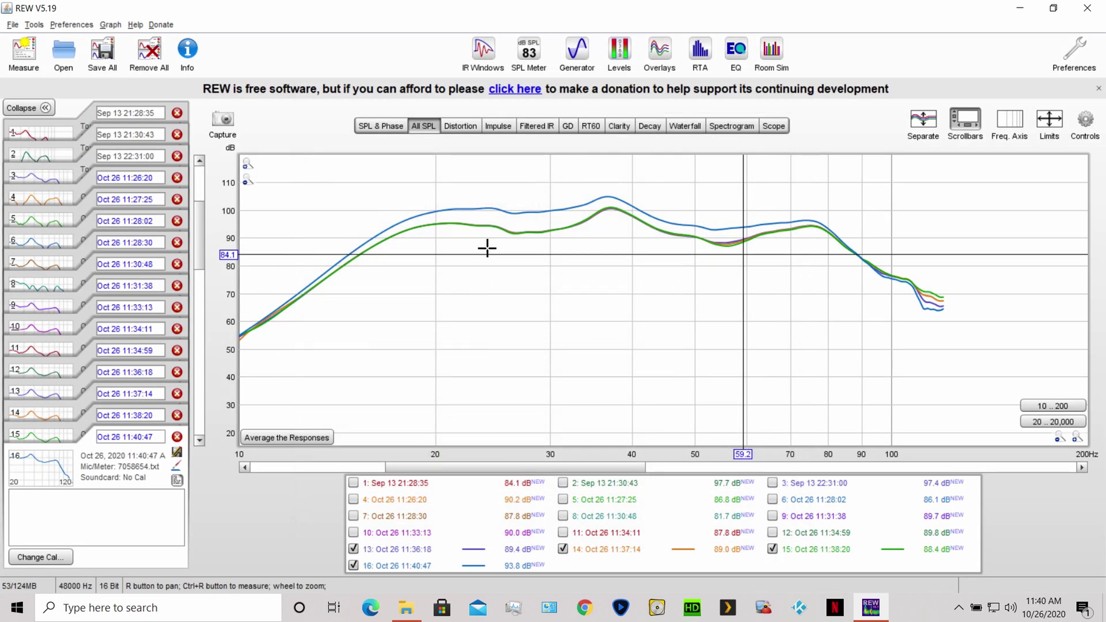
{"action": "left_click", "coordinate": [513, 218]}
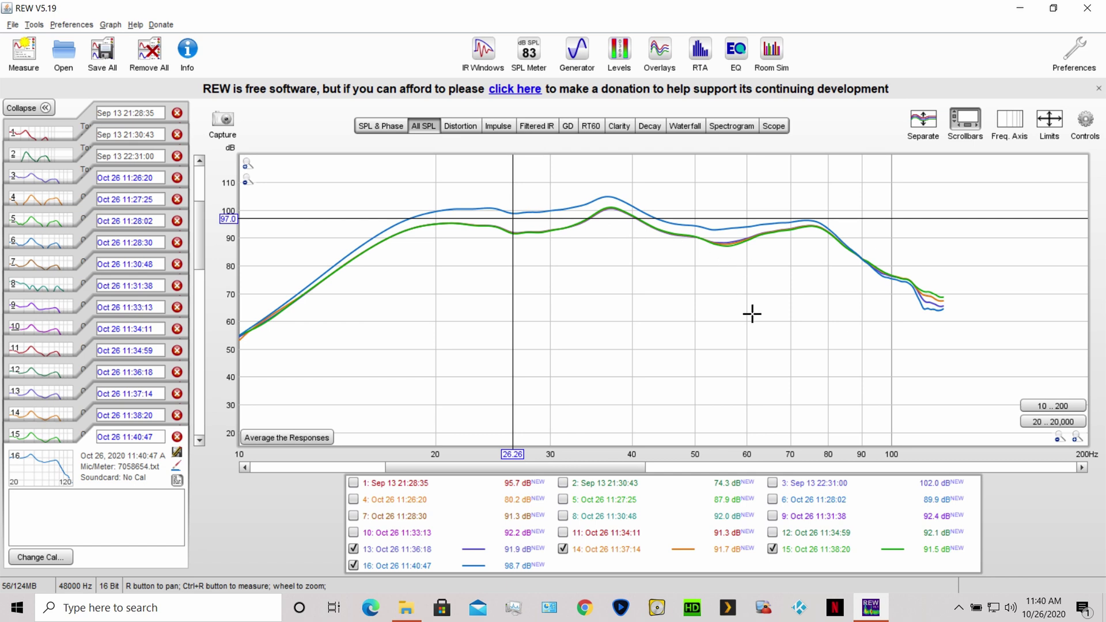
{"action": "left_click", "coordinate": [694, 331]}
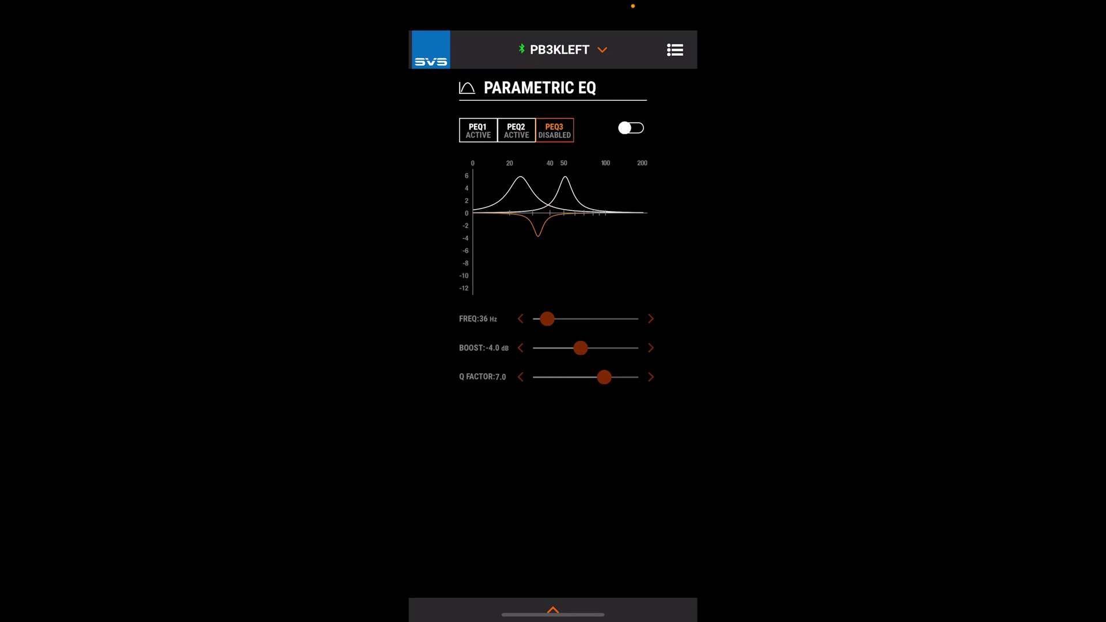
Enable PB3KLEFT's 36 Hz PEQ3 cut band and save it to the MOVIE preset
{"action": "left_click", "coordinate": [631, 127]}
{"action": "left_click", "coordinate": [561, 50]}
{"action": "left_click", "coordinate": [560, 50]}
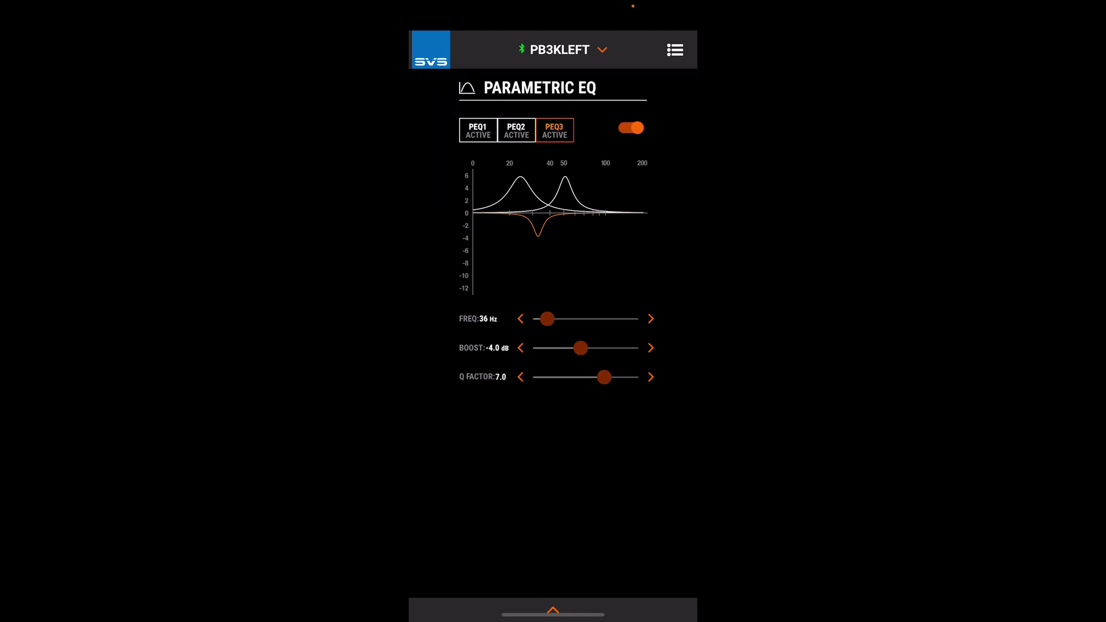
{"action": "left_click", "coordinate": [554, 610]}
{"action": "left_click", "coordinate": [651, 576]}
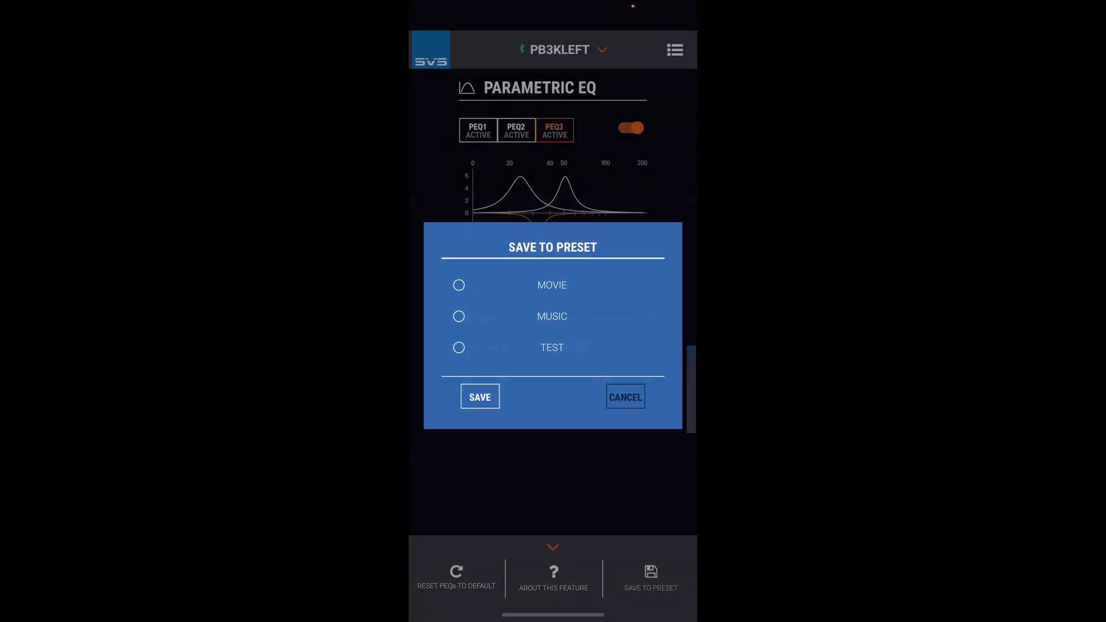
{"action": "left_click", "coordinate": [461, 285]}
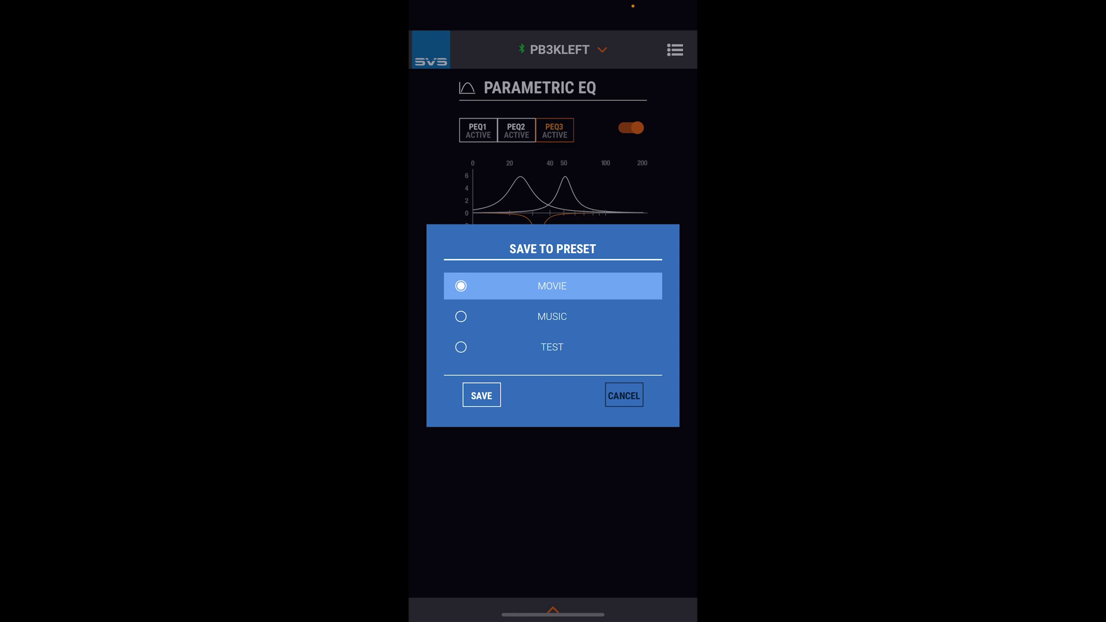
{"action": "left_click", "coordinate": [481, 396]}
On PB3KRGHT, enable the 37 Hz PEQ3 cut band and save it to MOVIE
{"action": "left_click", "coordinate": [602, 49]}
{"action": "left_click", "coordinate": [552, 81]}
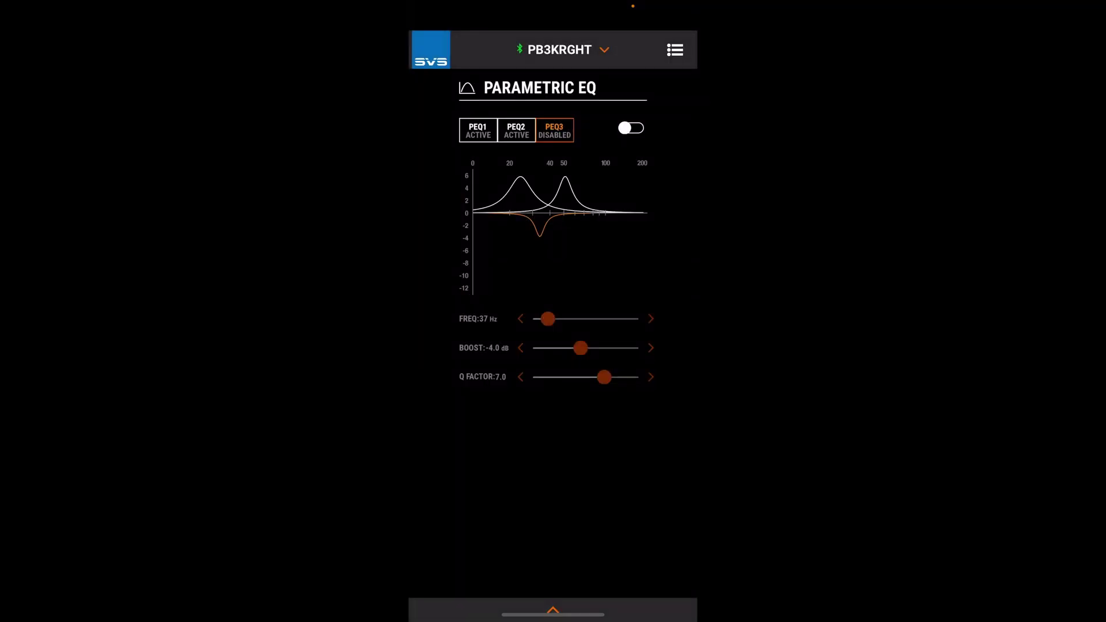
{"action": "left_click", "coordinate": [631, 128]}
{"action": "left_click", "coordinate": [553, 610]}
{"action": "left_click", "coordinate": [650, 576]}
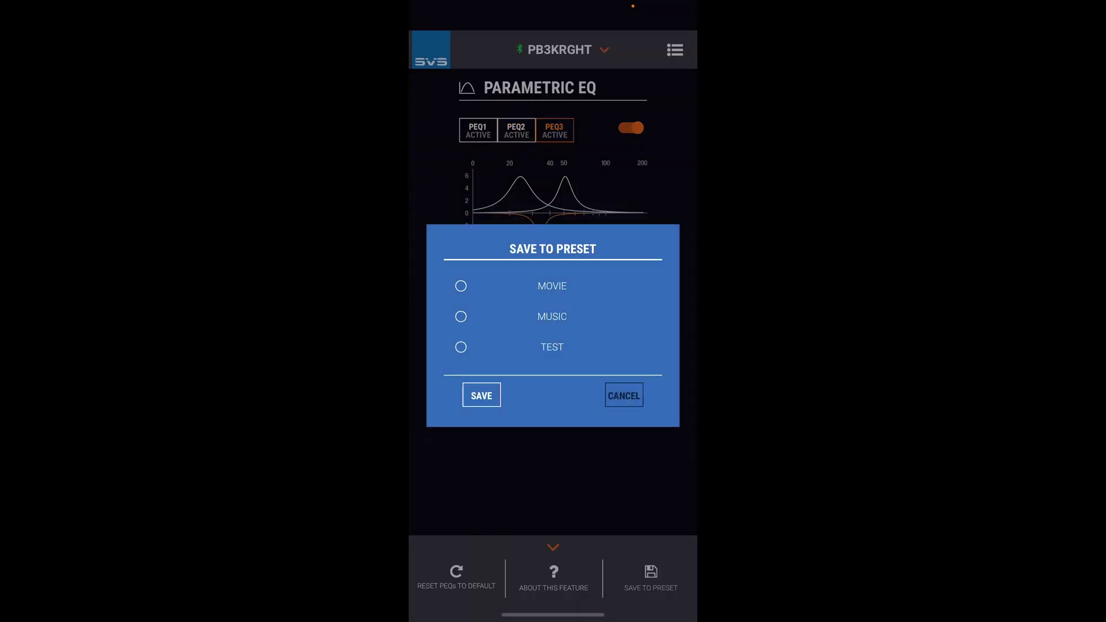
{"action": "left_click", "coordinate": [552, 286]}
{"action": "left_click", "coordinate": [482, 396]}
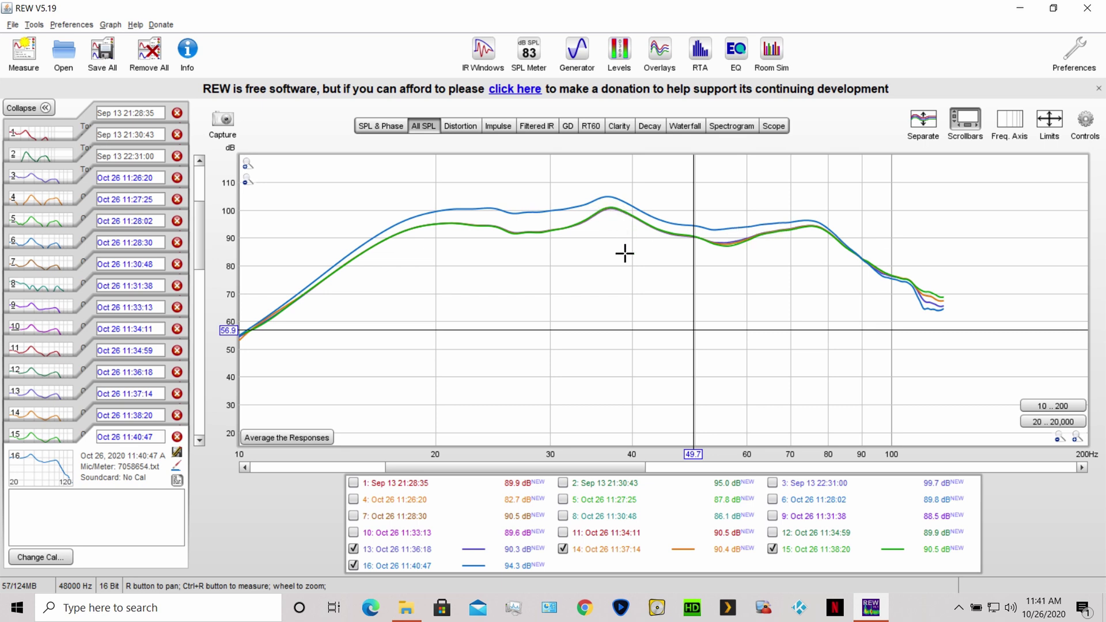
Record sweep 17 (Oct 26 11:42:12) and show the Oct 26 11:34:11 curve alongside it
{"action": "left_click", "coordinate": [28, 61]}
{"action": "left_click", "coordinate": [496, 338]}
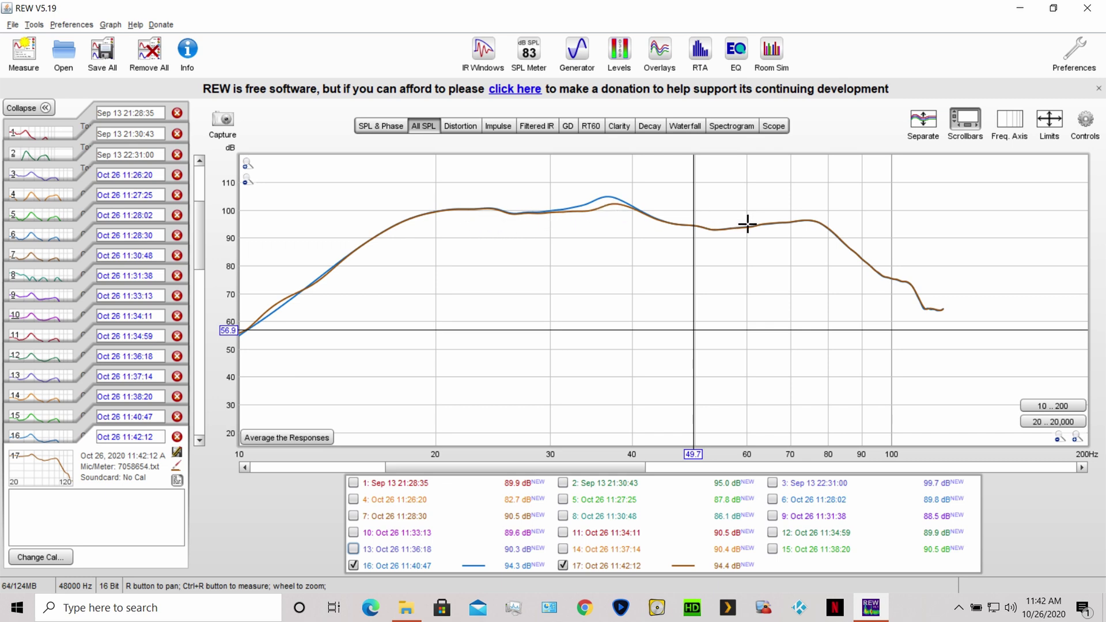
{"action": "left_click", "coordinate": [564, 533]}
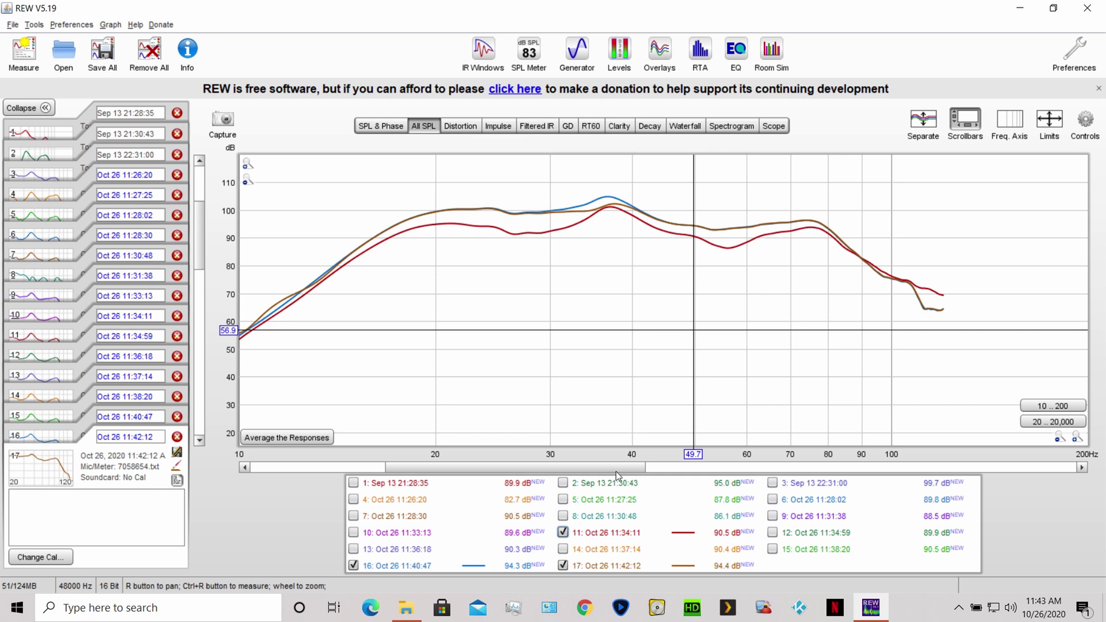
Hide the Oct 26 11:34:11 and Oct 26 11:40:47 traces, leaving only sweep 17
{"action": "left_click", "coordinate": [563, 533]}
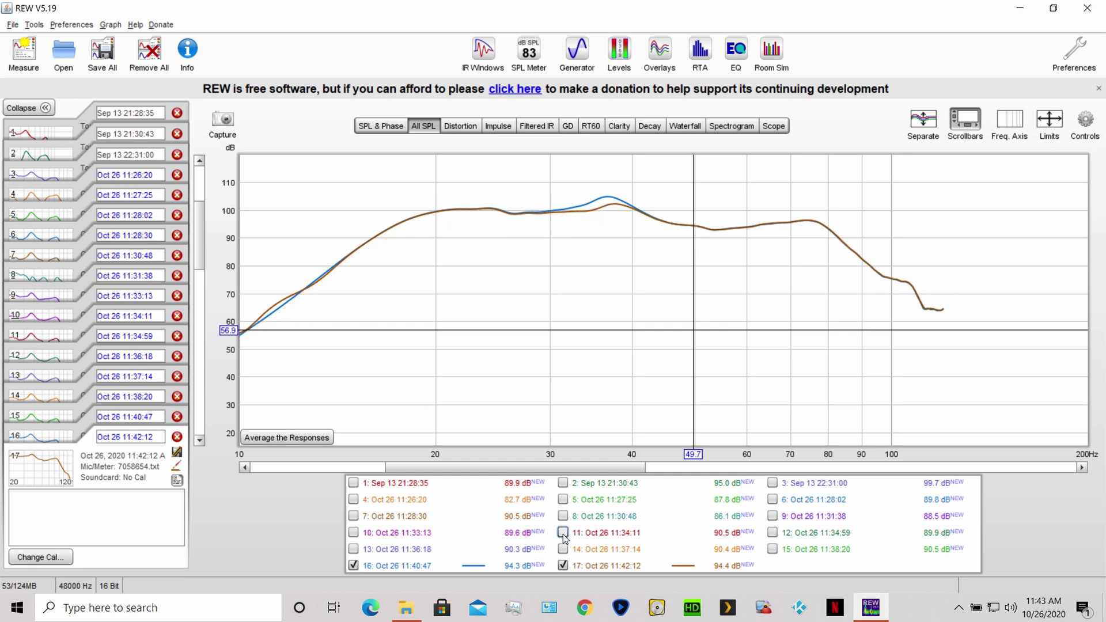
{"action": "left_click", "coordinate": [353, 566]}
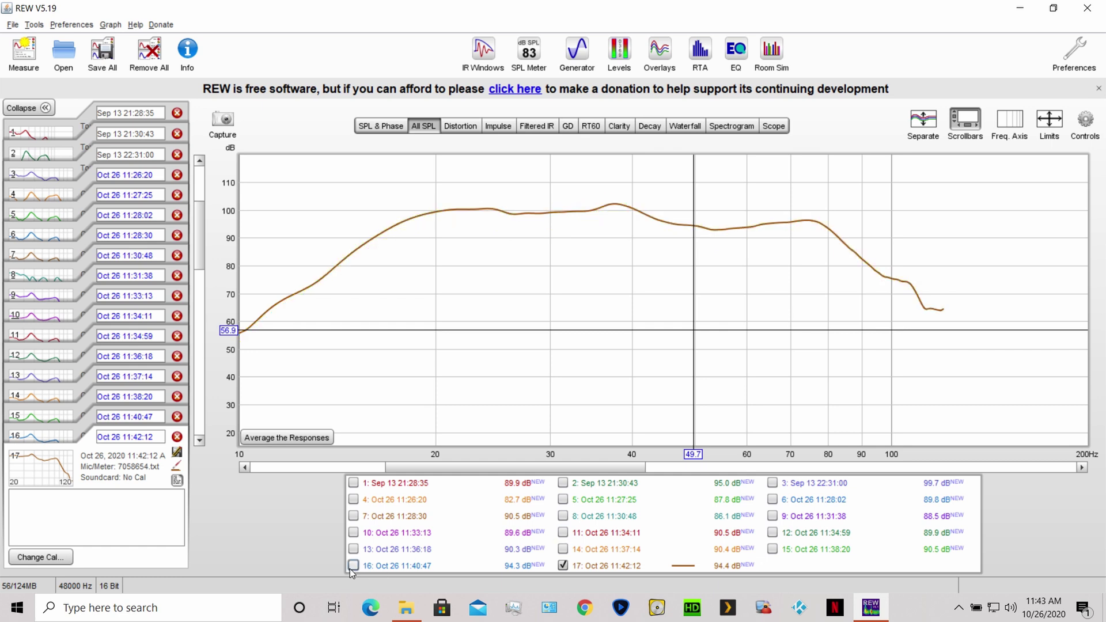